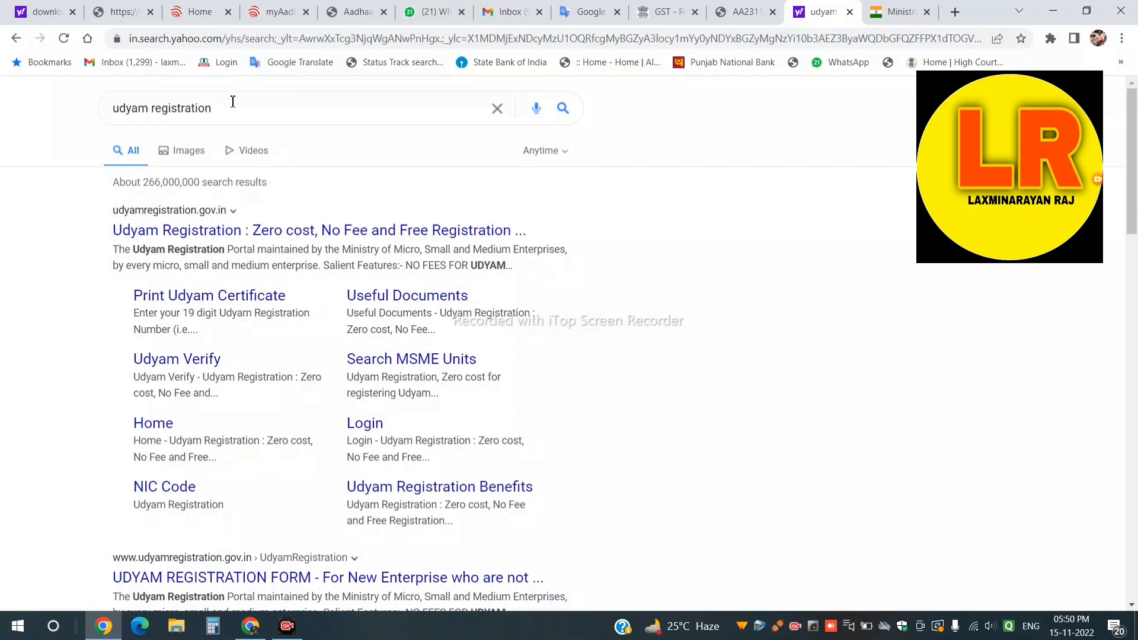
# - Open the official Udyam Registration site from the top Yahoo search result
pyautogui.click(211, 232)
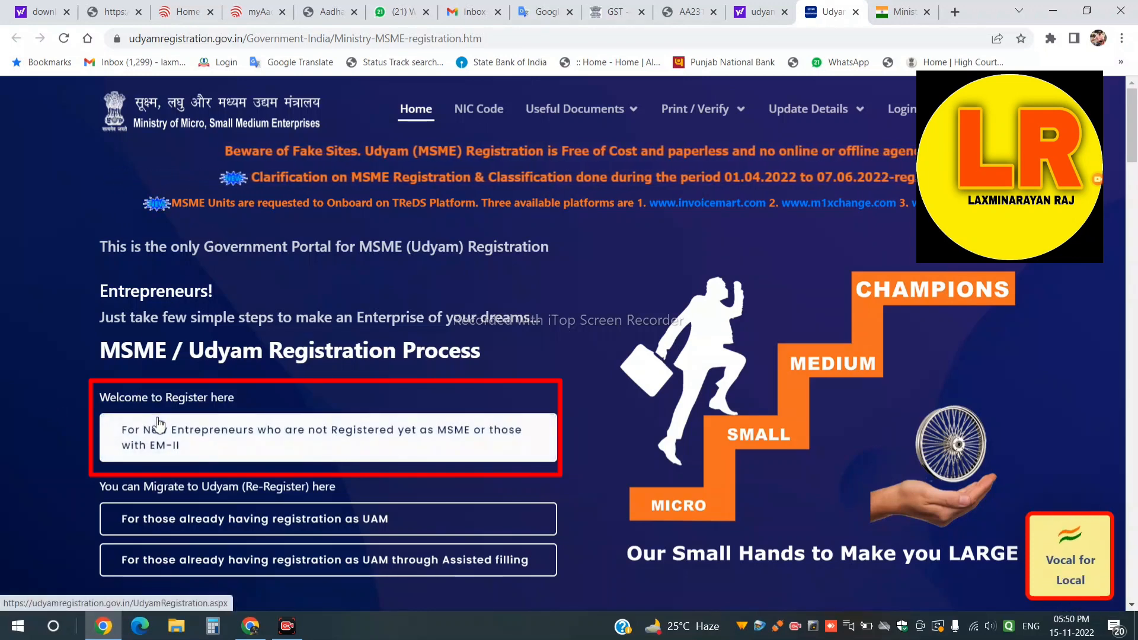
# - Choose registration for new entrepreneurs not yet registered as MSME
pyautogui.click(203, 452)
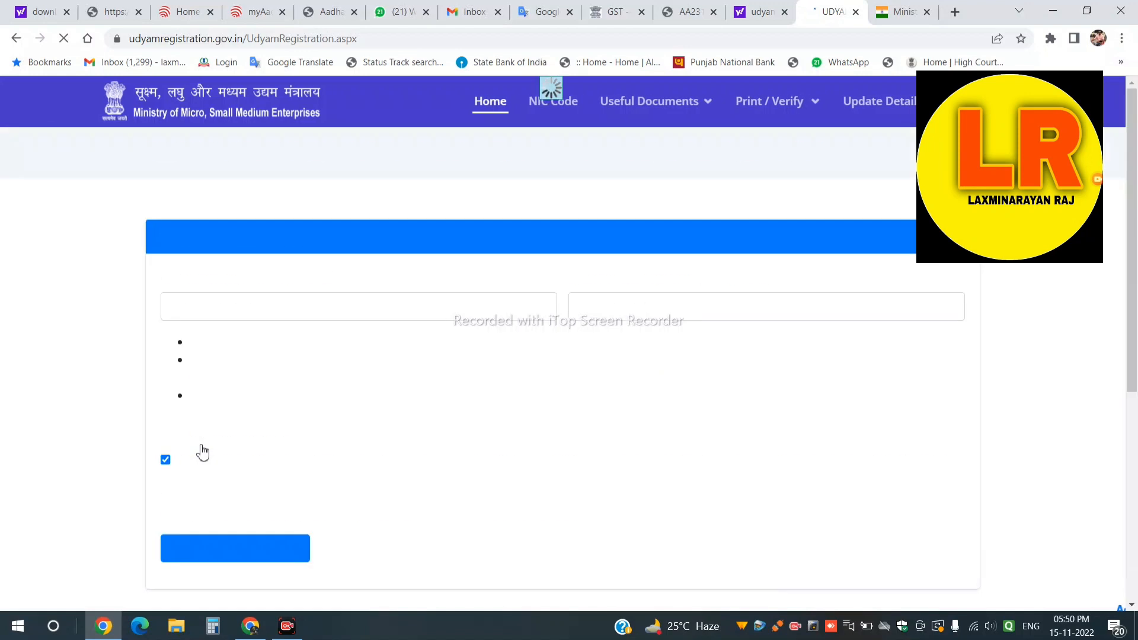
# - Enter the Aadhaar number and the entrepreneur's name, then request Aadhaar validation with OTP
pyautogui.click(249, 313)
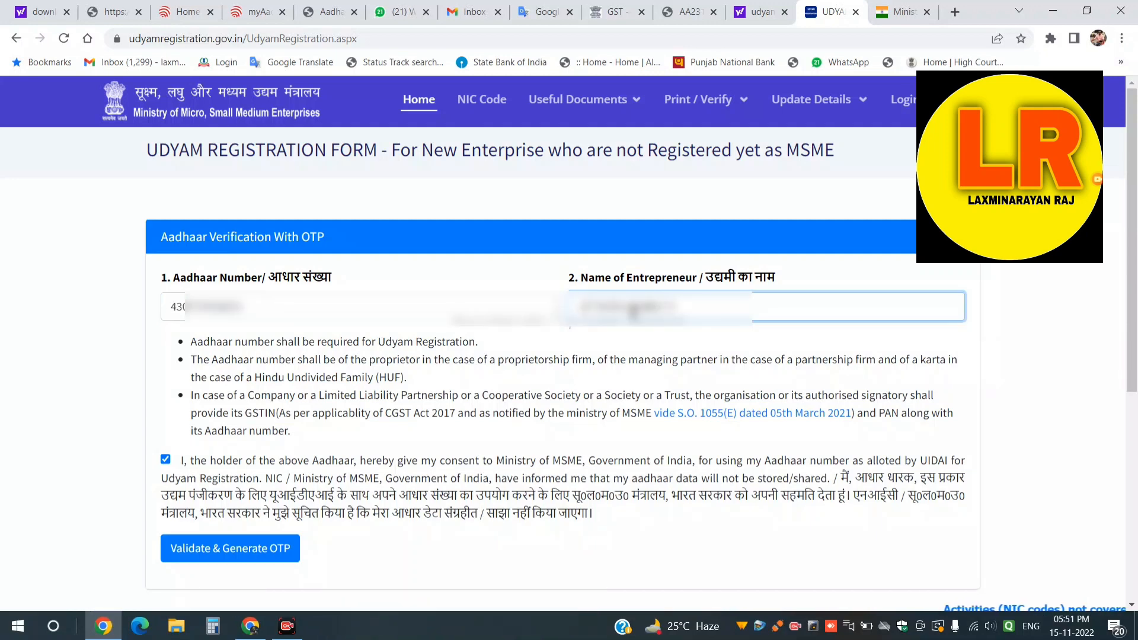
pyautogui.write('AJ')
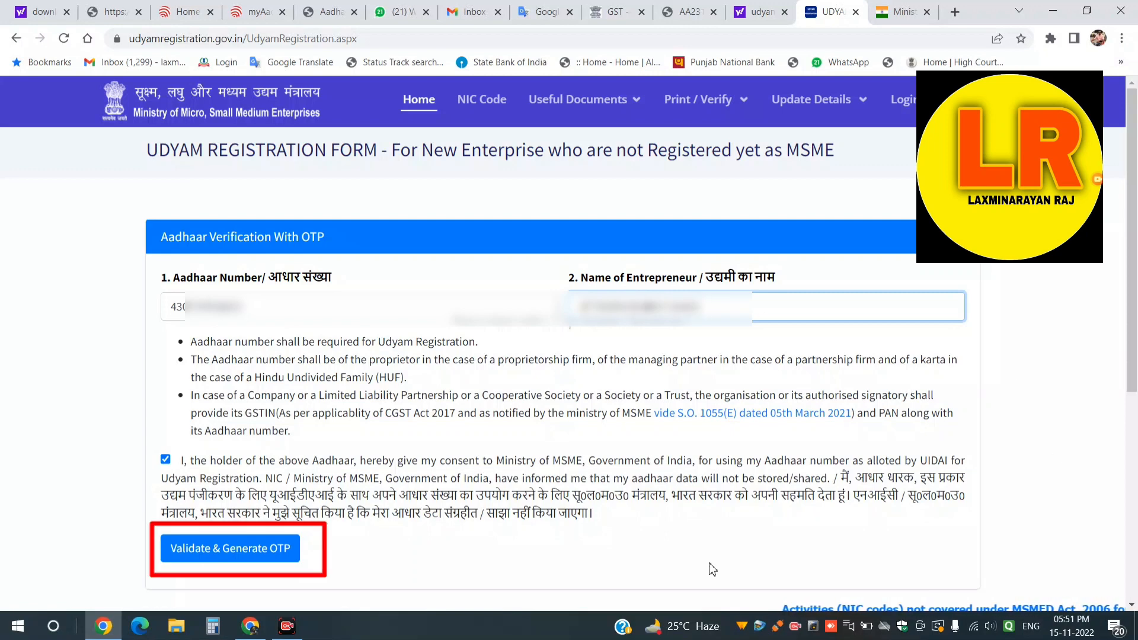
pyautogui.click(215, 552)
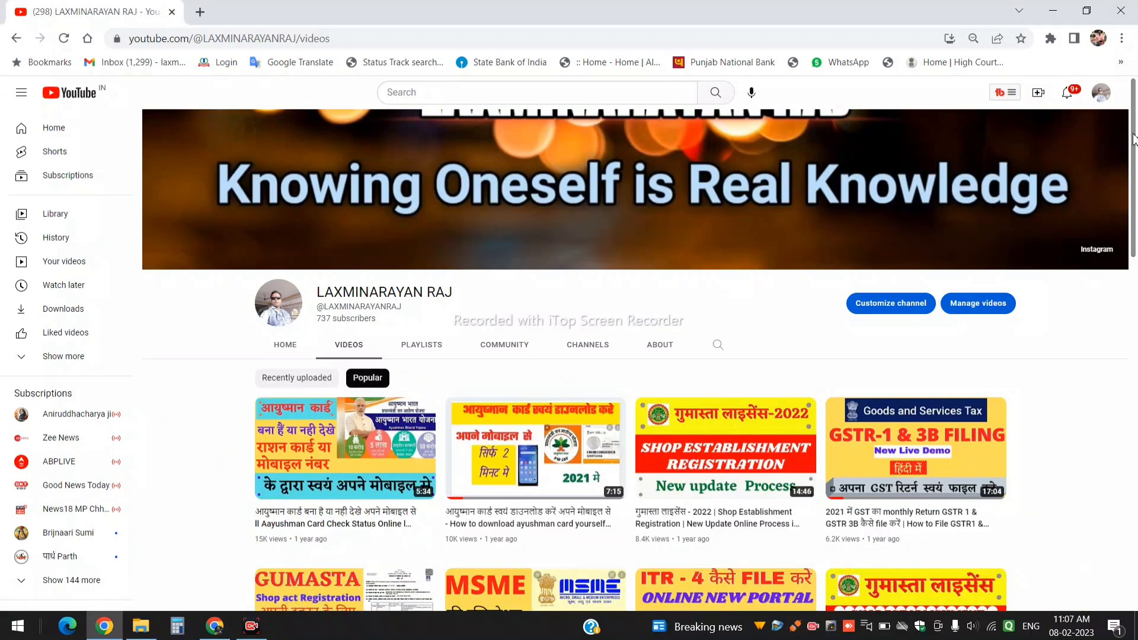
pyautogui.moveTo(1134, 140); pyautogui.dragTo(1133, 180)
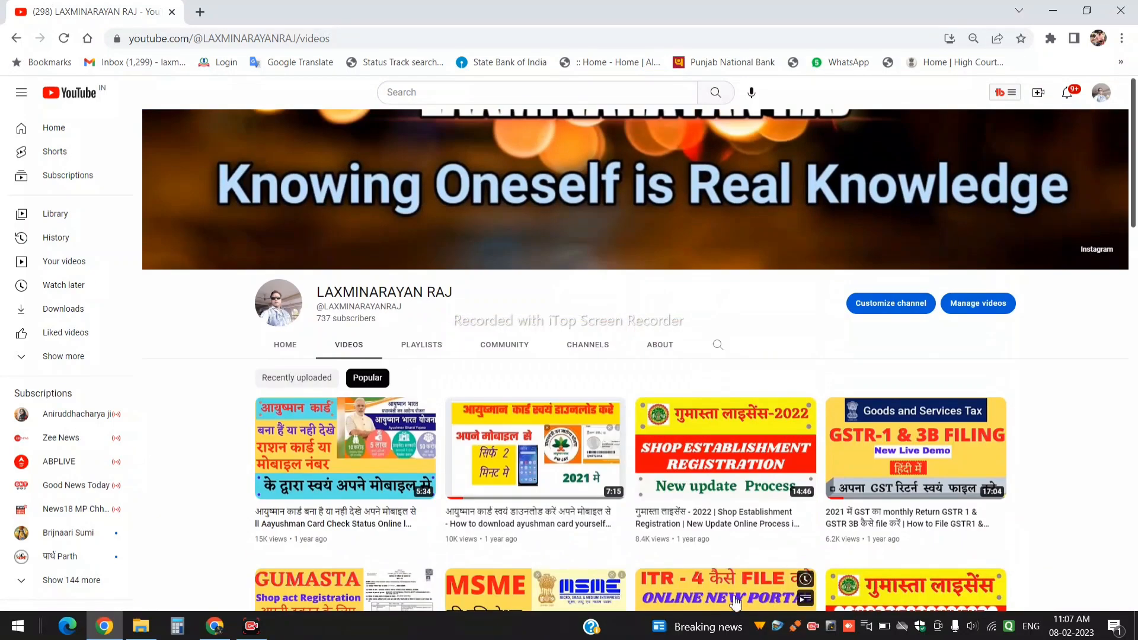
pyautogui.moveTo(735, 603)
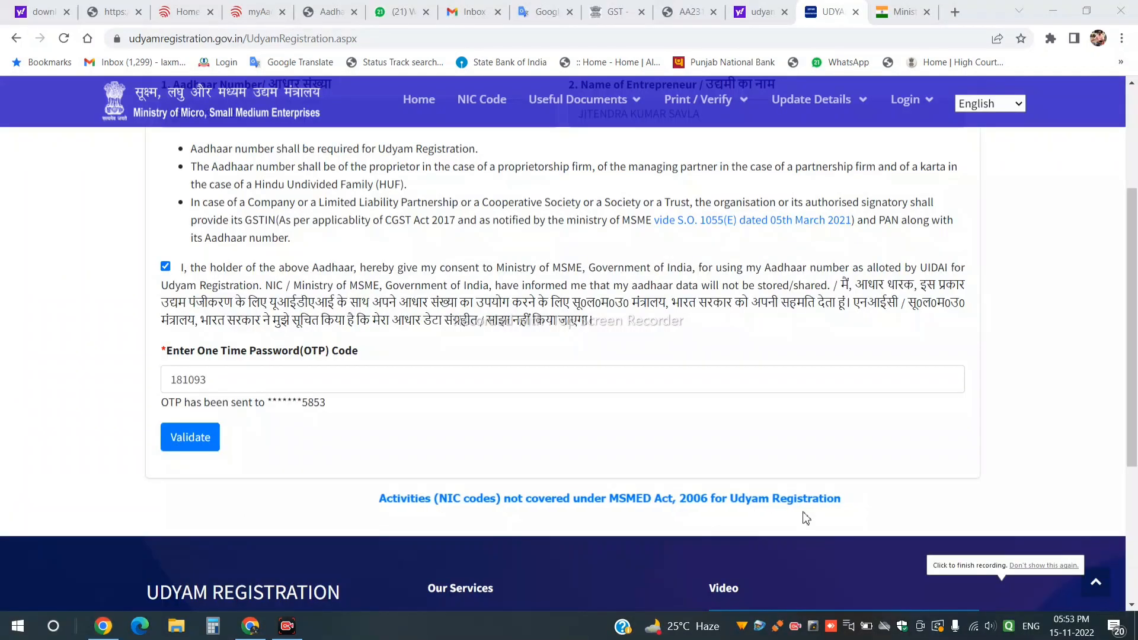
# - Validate the Aadhaar with the received OTP code
pyautogui.click(190, 439)
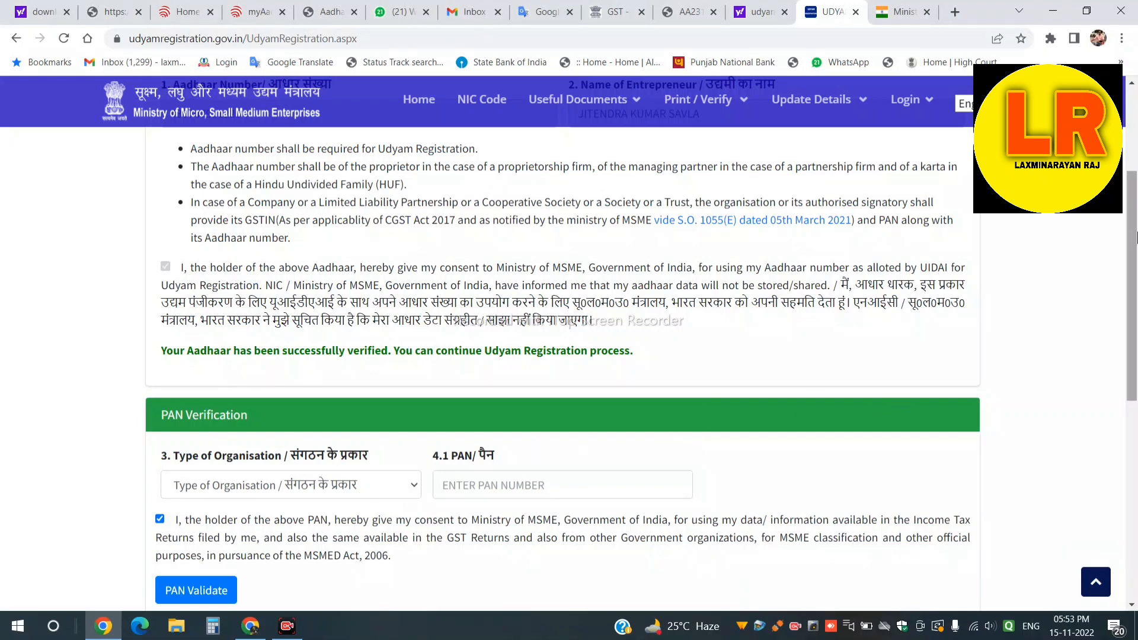
# - Set organisation type to '1. Proprietary', then enter and validate the PAN number
pyautogui.moveTo(1133, 236); pyautogui.dragTo(1136, 285)
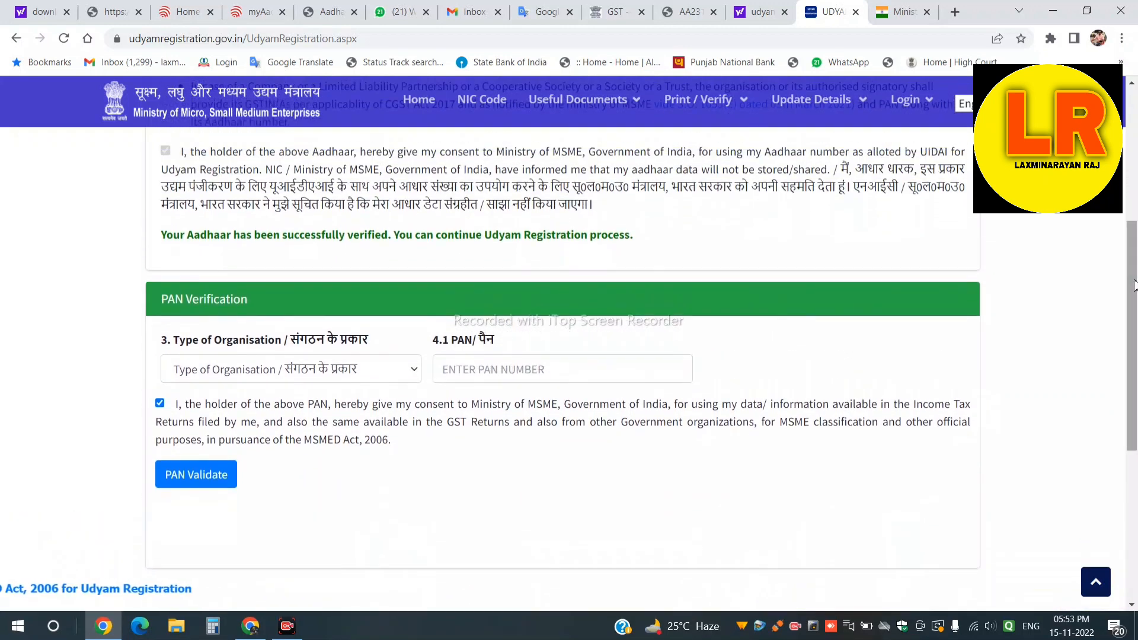
pyautogui.click(415, 373)
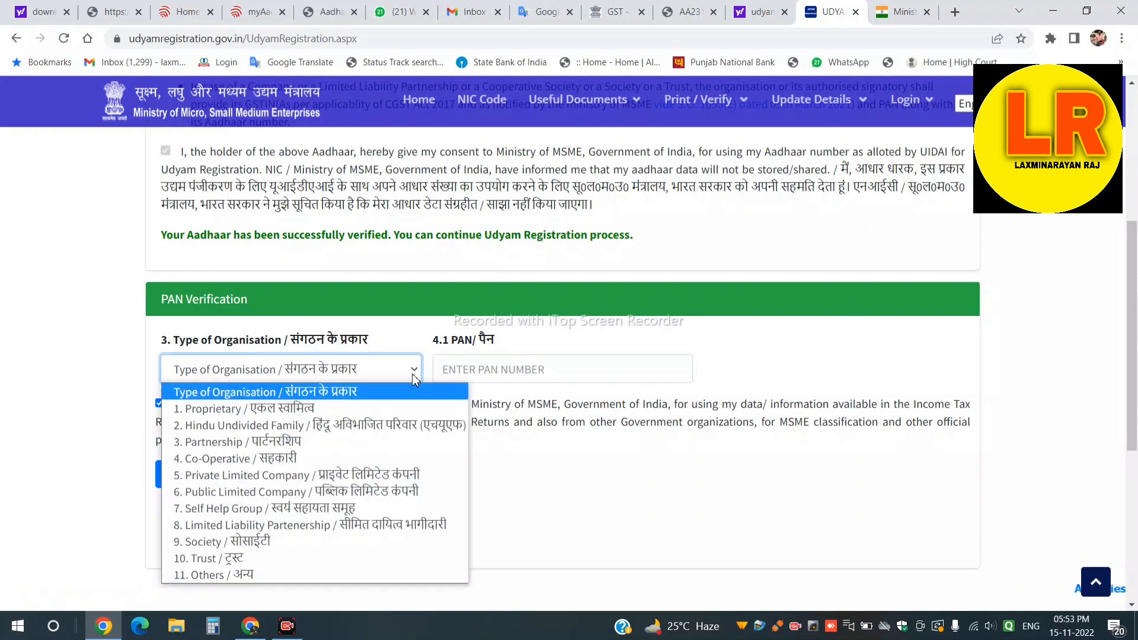
pyautogui.click(314, 409)
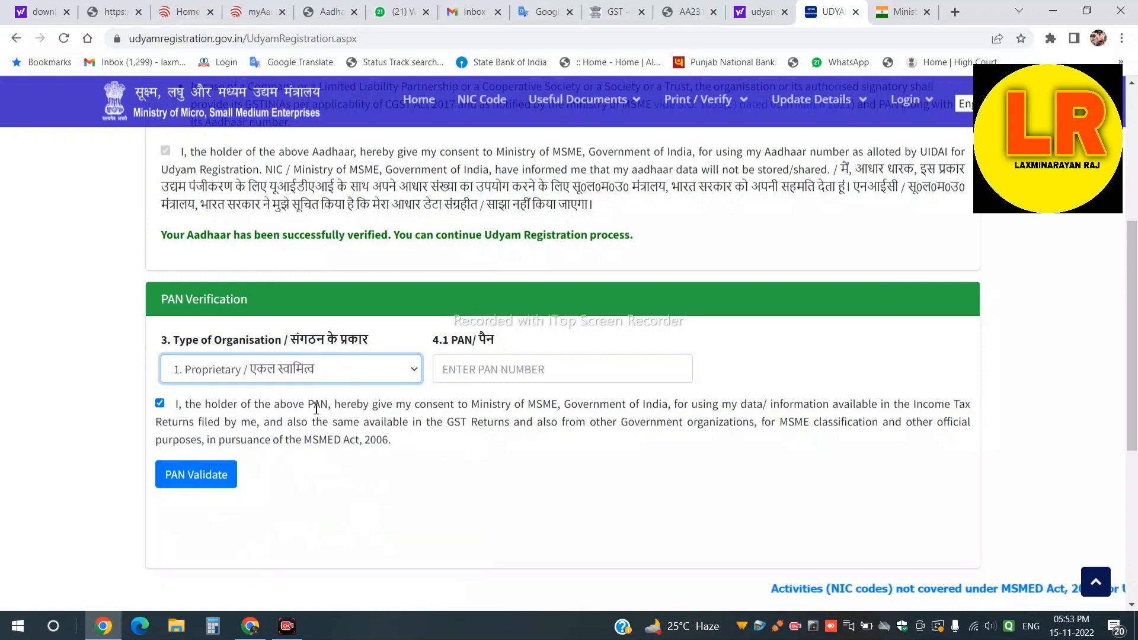
pyautogui.click(452, 374)
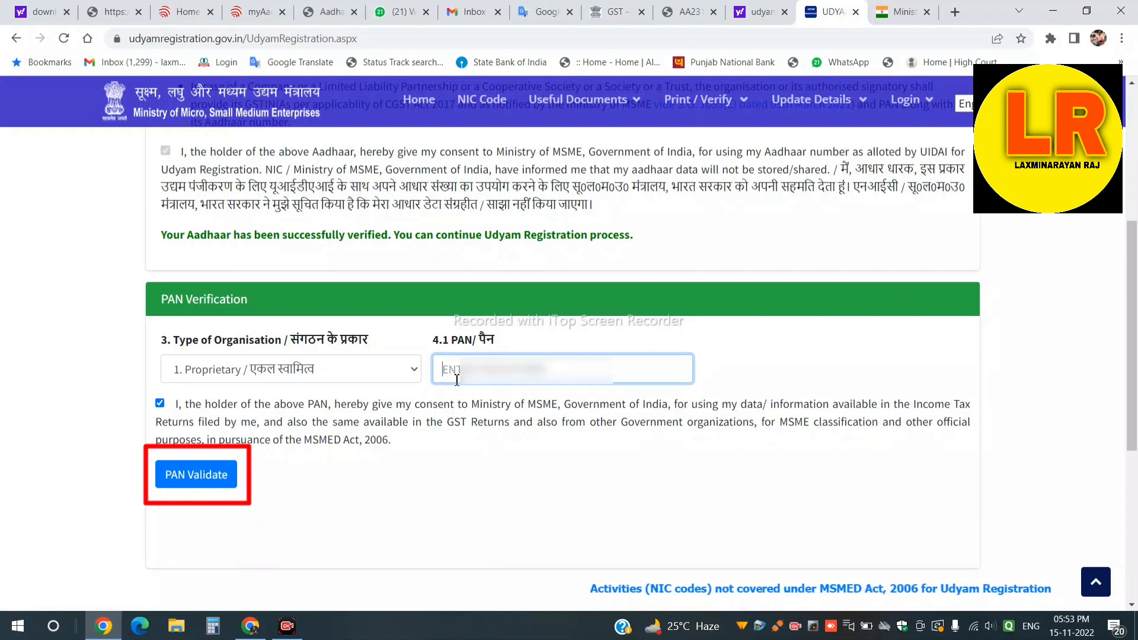
pyautogui.write('AEJ')
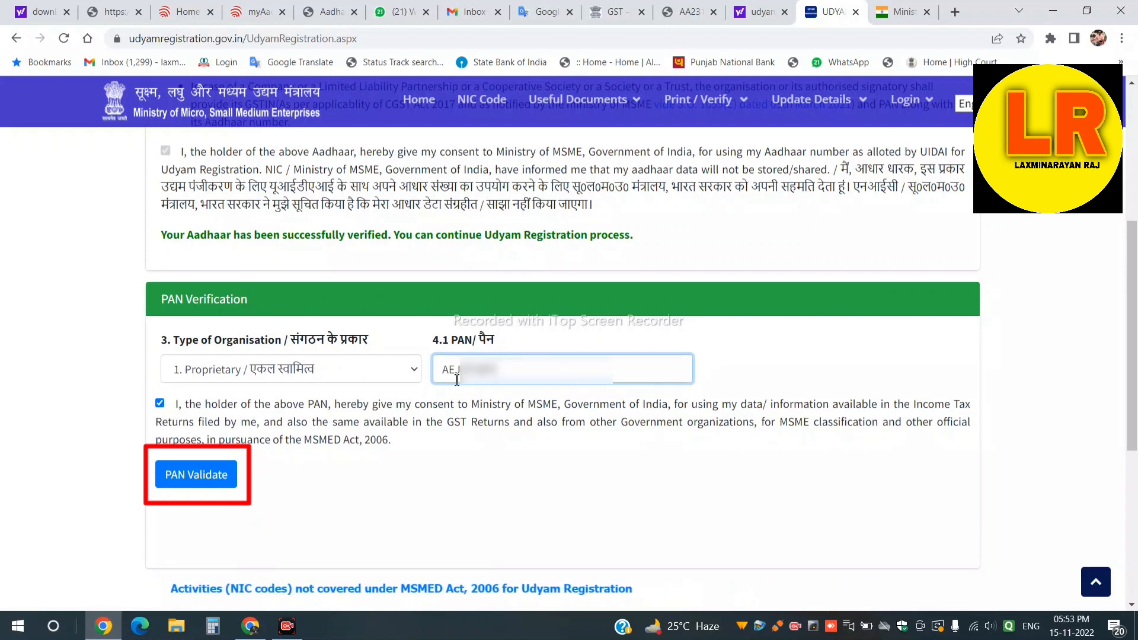
pyautogui.write('??')
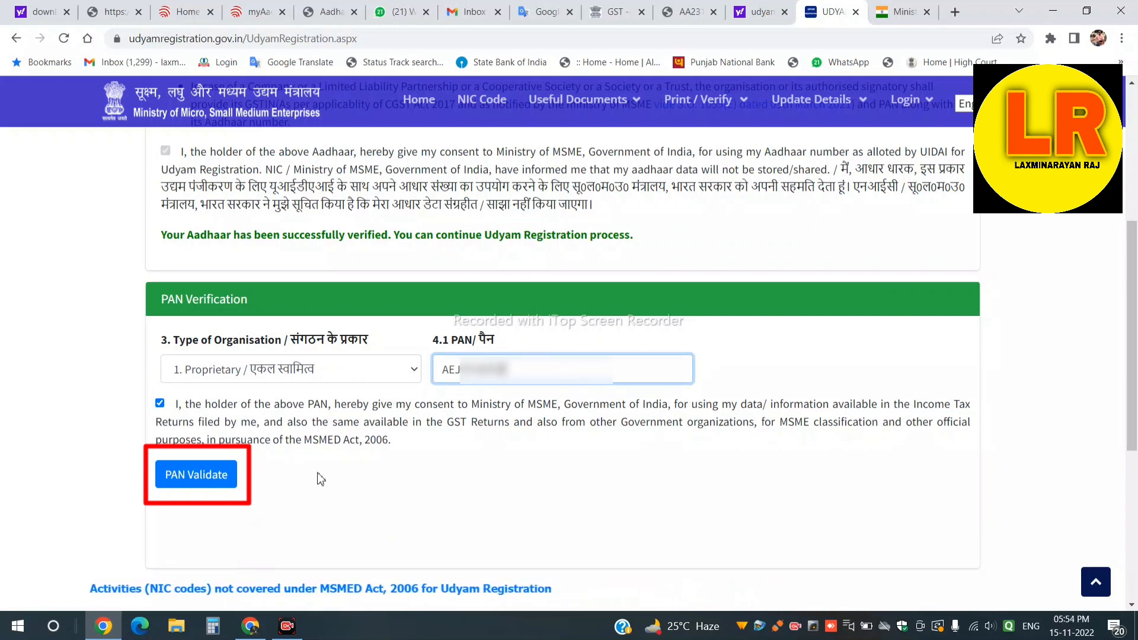
pyautogui.click(214, 483)
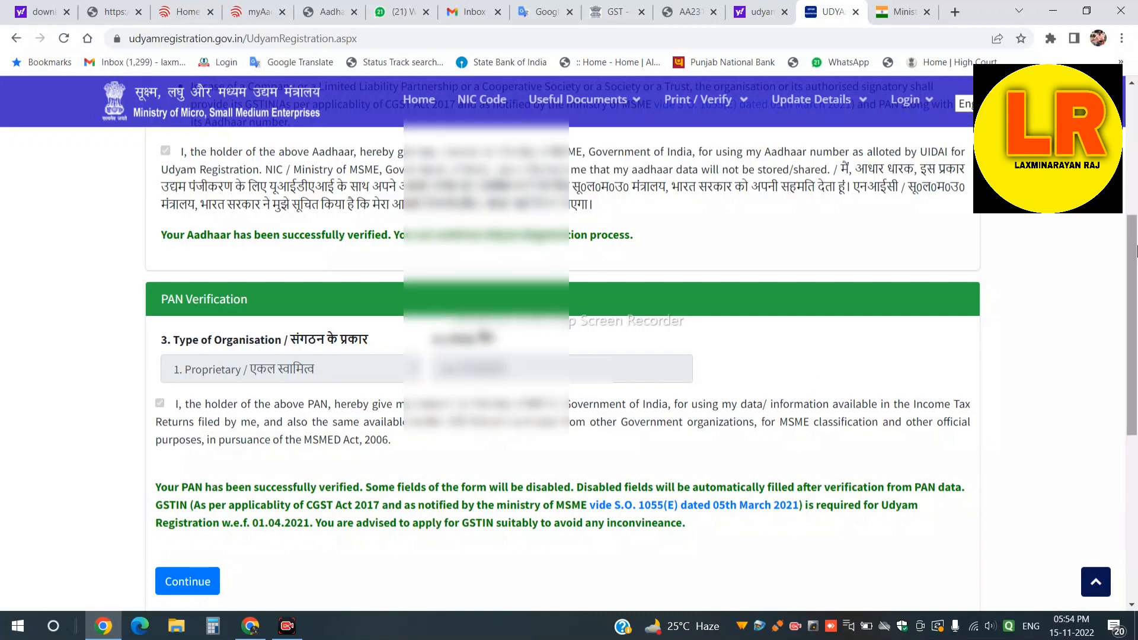
pyautogui.moveTo(1132, 256)
pyautogui.mouseDown()
pyautogui.moveTo(1133, 314)
pyautogui.moveTo(1133, 276)
pyautogui.mouseUp()
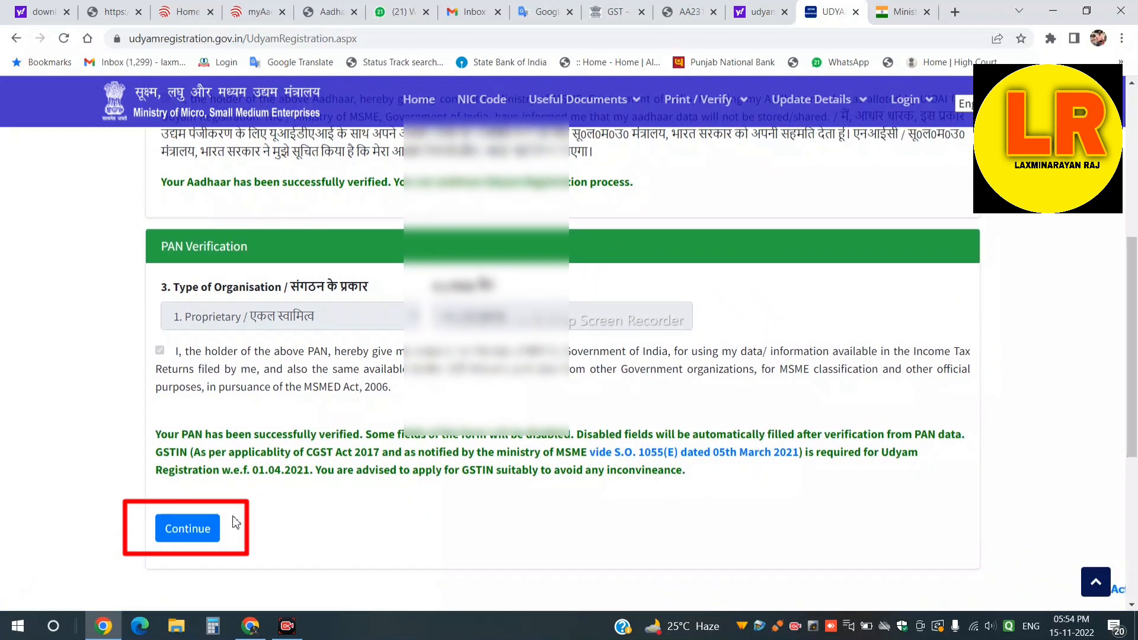
# - Continue past PAN verification and scroll through the expanded ITR, GSTIN and entrepreneur sections
pyautogui.click(187, 533)
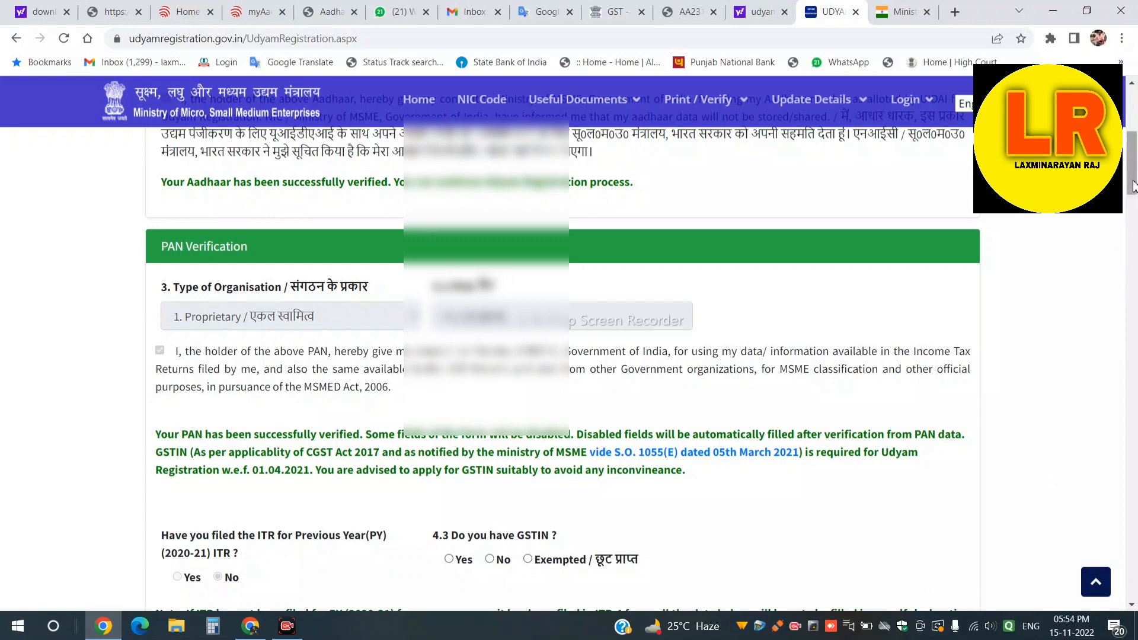
pyautogui.moveTo(1133, 185); pyautogui.dragTo(1135, 224)
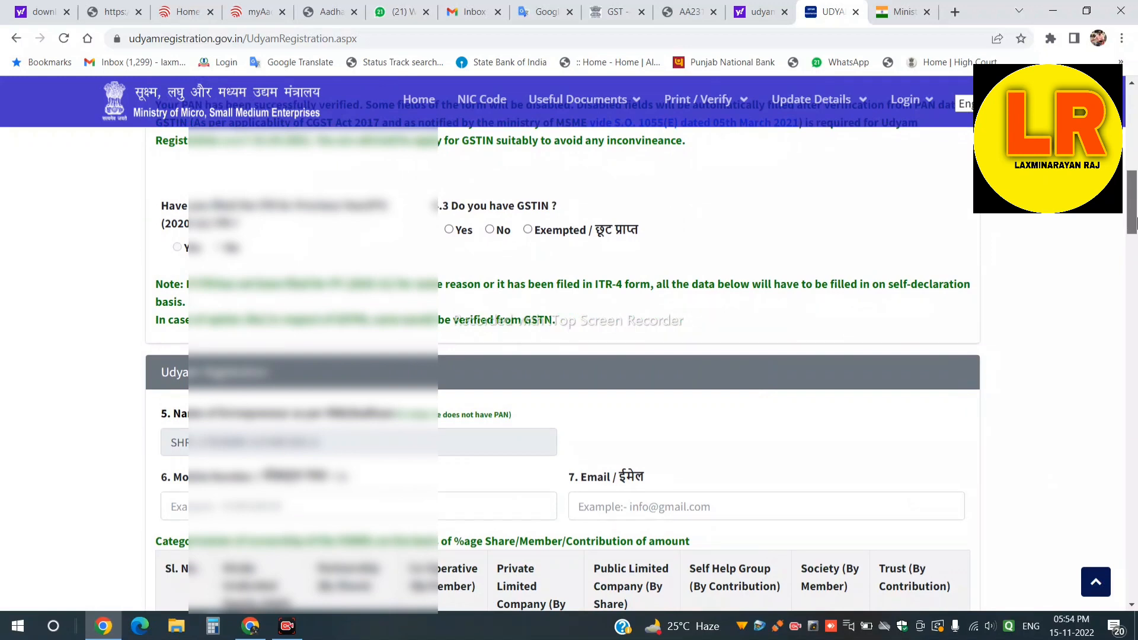
pyautogui.moveTo(1135, 224); pyautogui.dragTo(1135, 243)
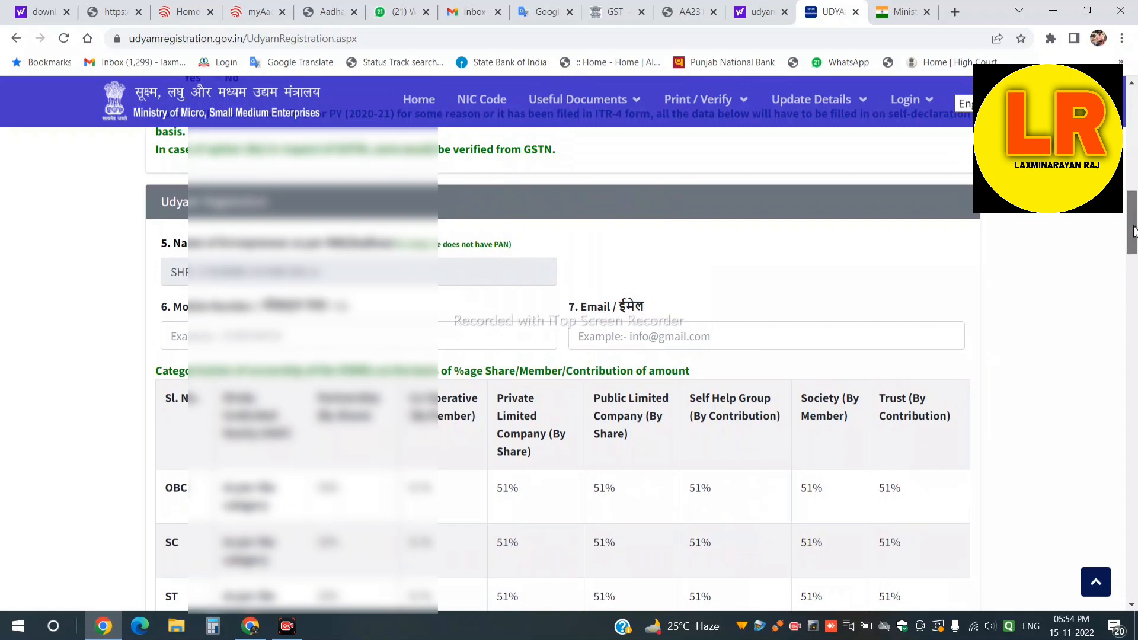
pyautogui.moveTo(1134, 231); pyautogui.dragTo(1135, 327)
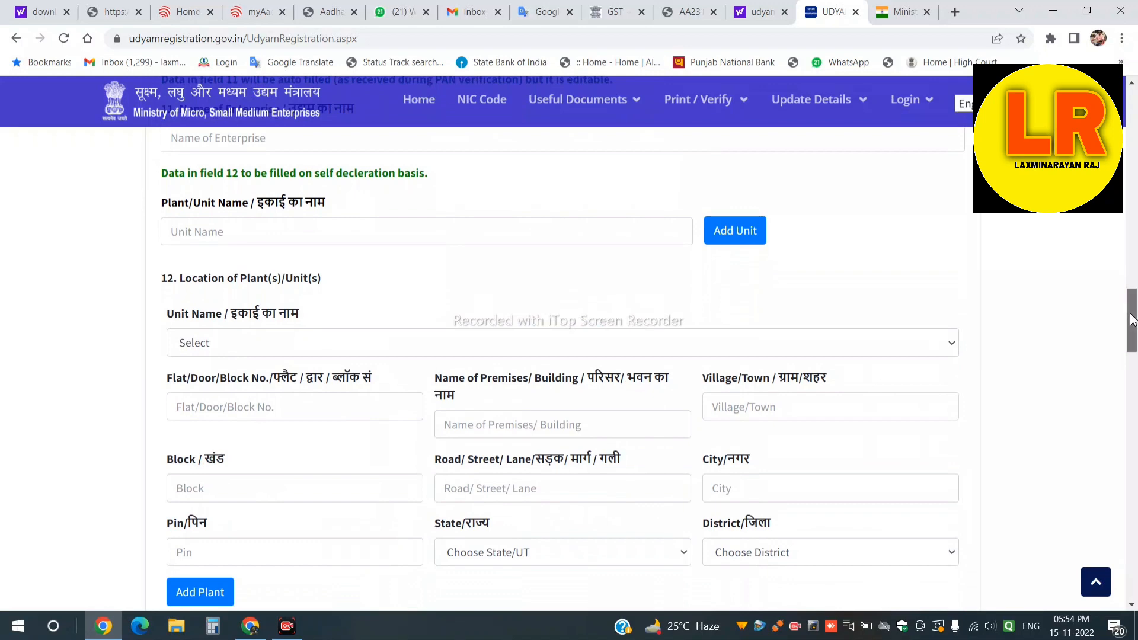
pyautogui.moveTo(1132, 320); pyautogui.dragTo(1135, 364)
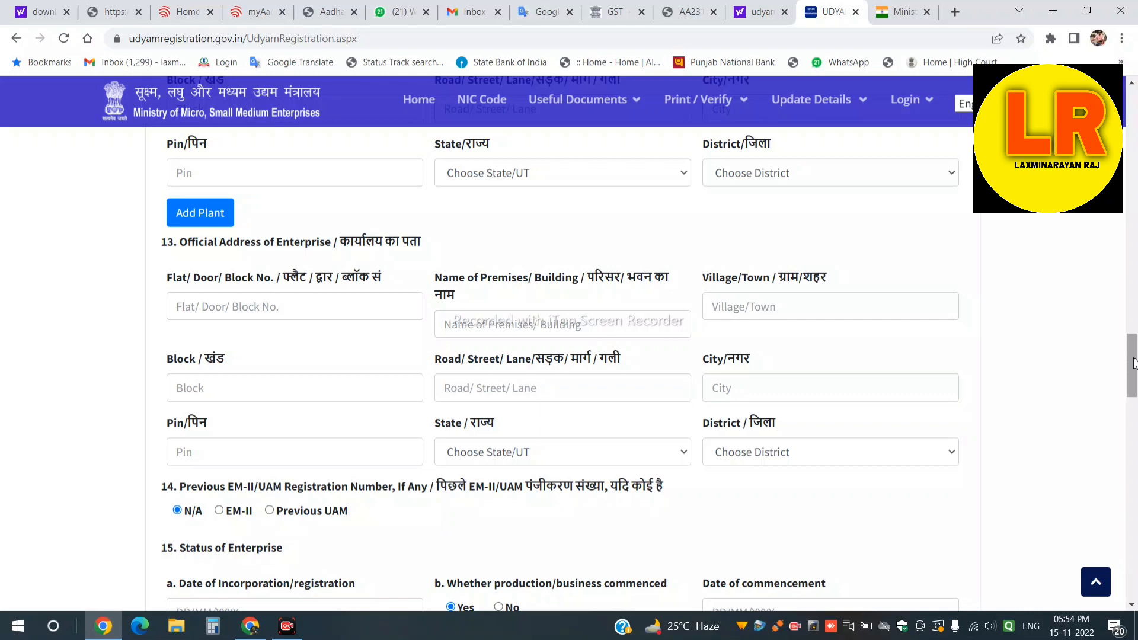
pyautogui.moveTo(1132, 369); pyautogui.dragTo(1137, 521)
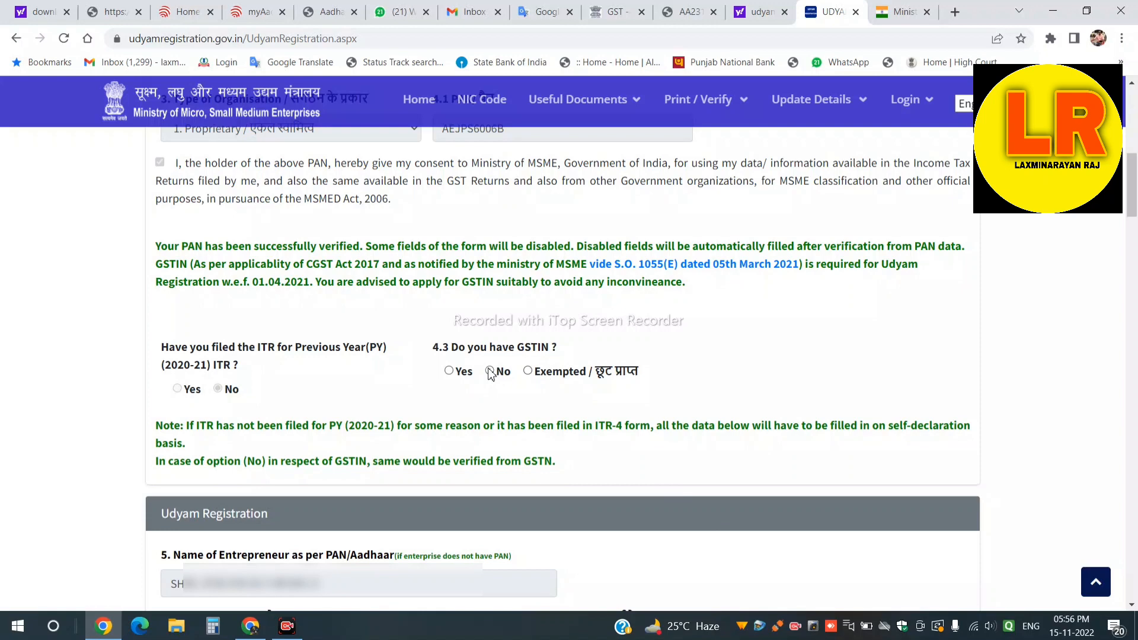
# - Answer No to having a GSTIN and enter the entrepreneur's mobile number and e-mail address
pyautogui.click(490, 371)
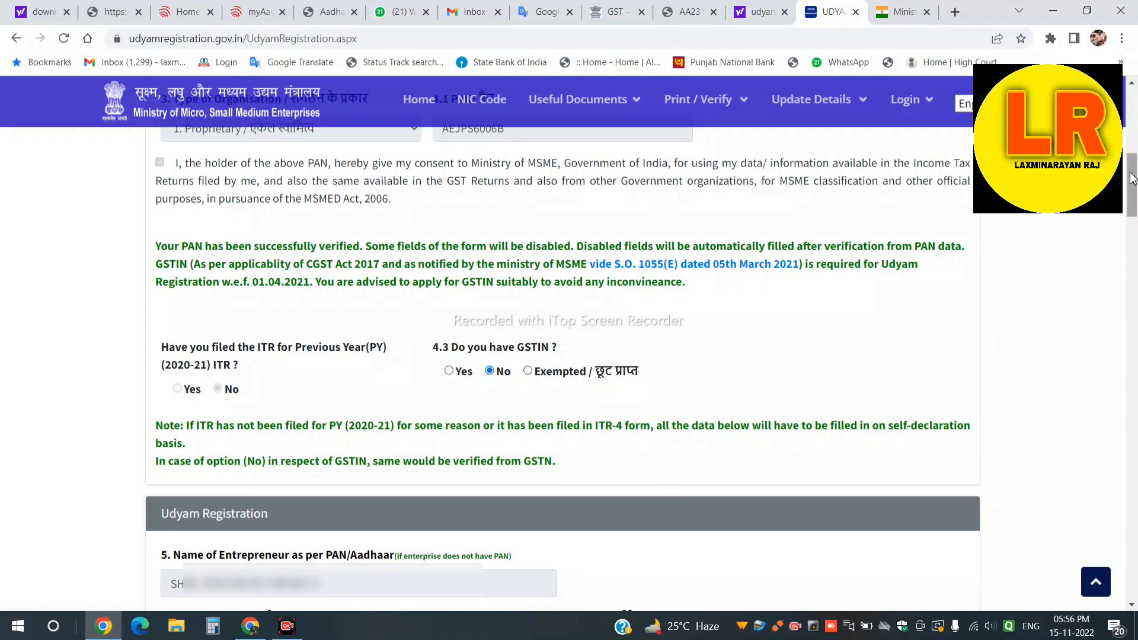
pyautogui.moveTo(1132, 178); pyautogui.dragTo(1134, 209)
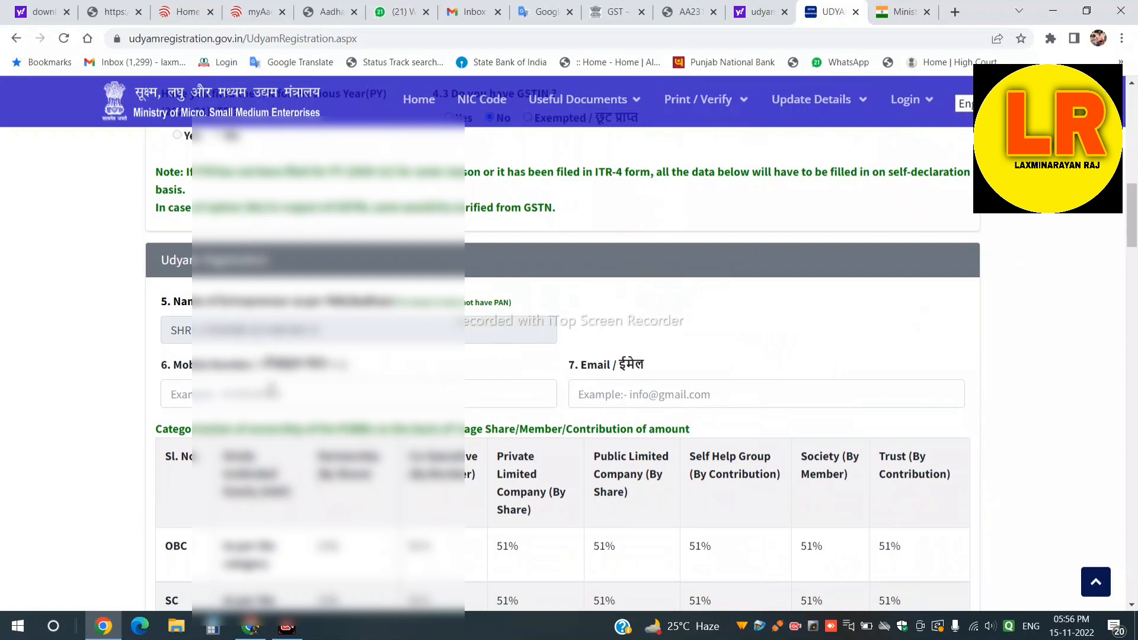
pyautogui.click(359, 389)
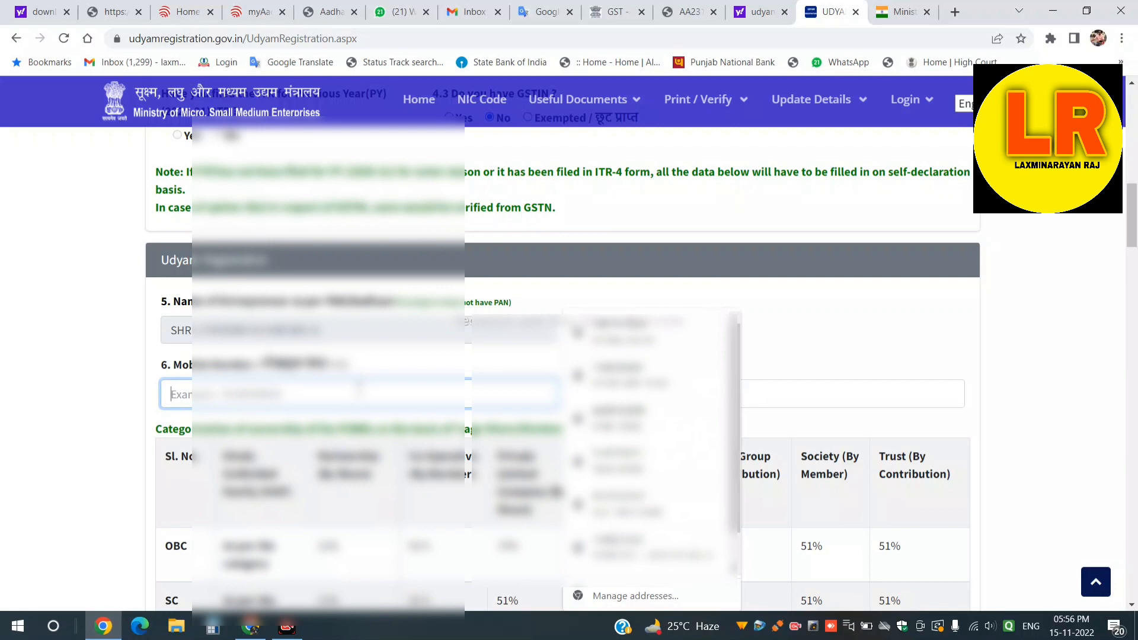
pyautogui.write('8')
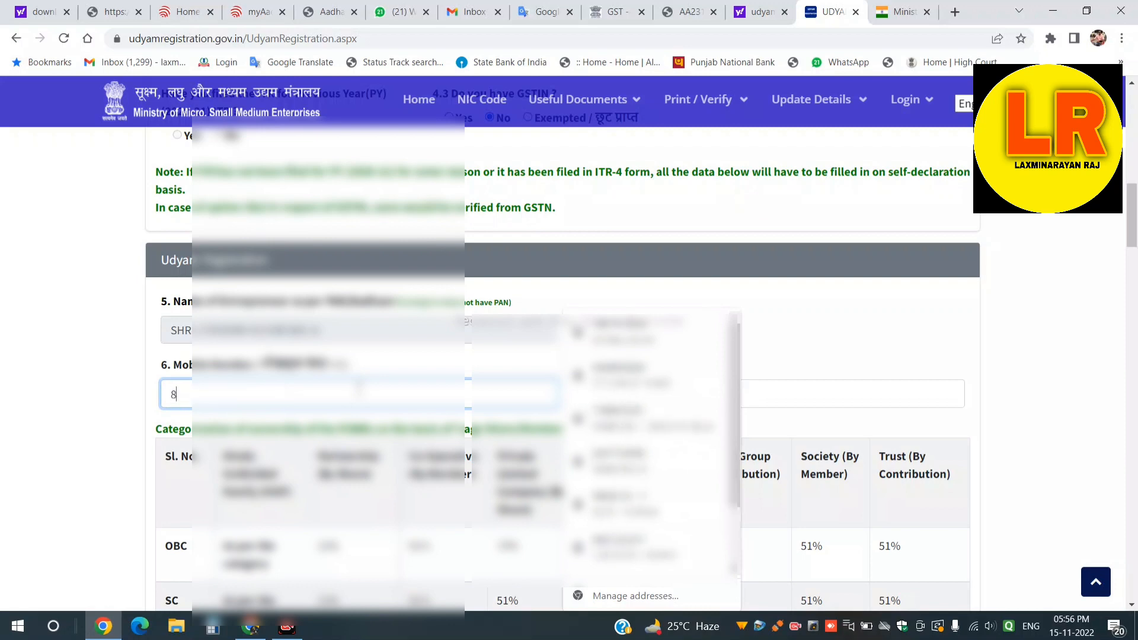
pyautogui.write('109')
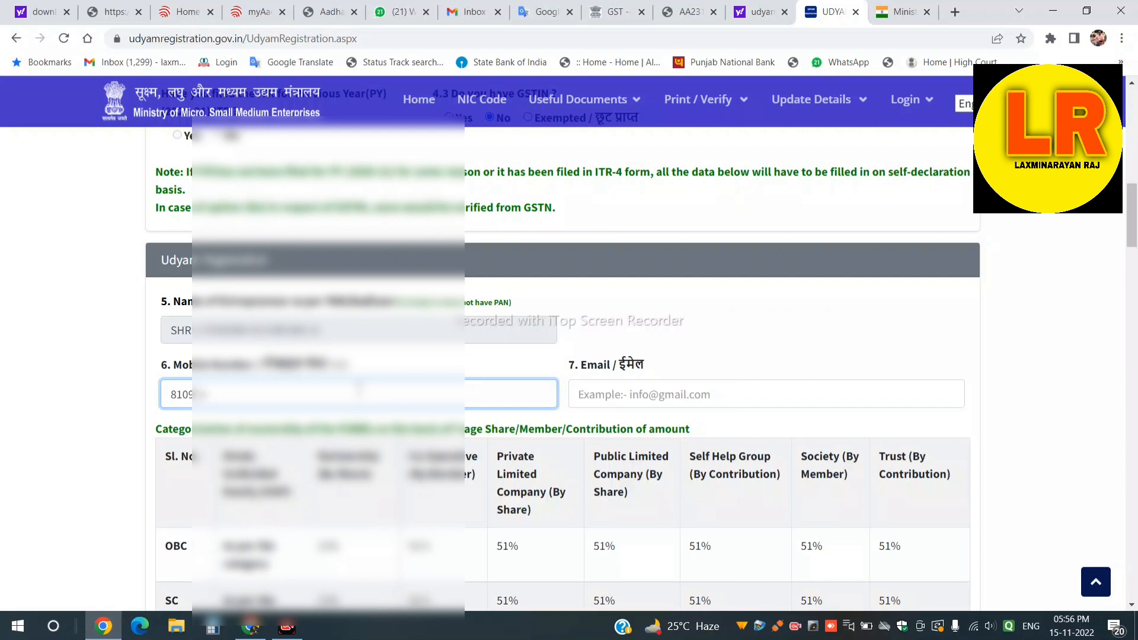
pyautogui.write('??????')
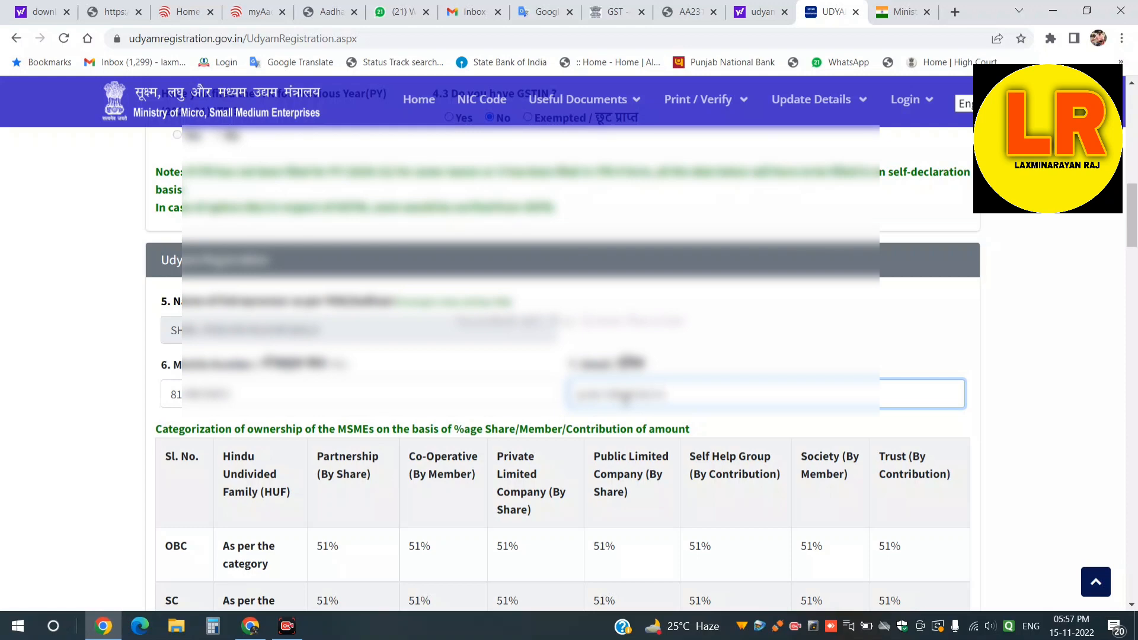
pyautogui.write('??')
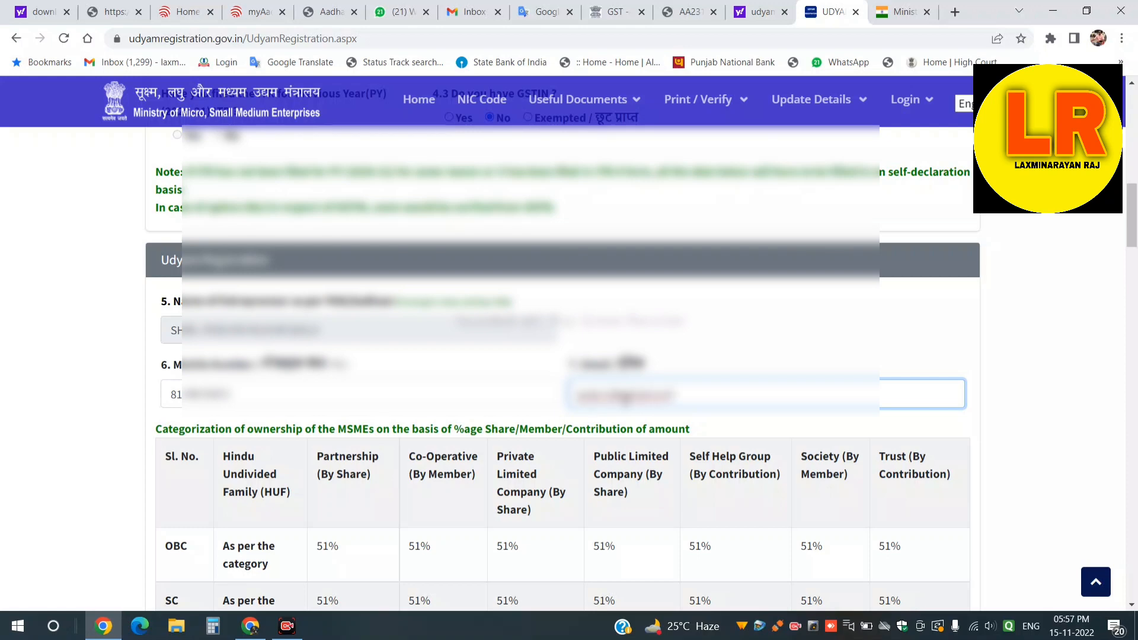
pyautogui.write('???????????')
# - Select social category General, gender Male and specially abled No
pyautogui.scroll(-9, 417, 318)
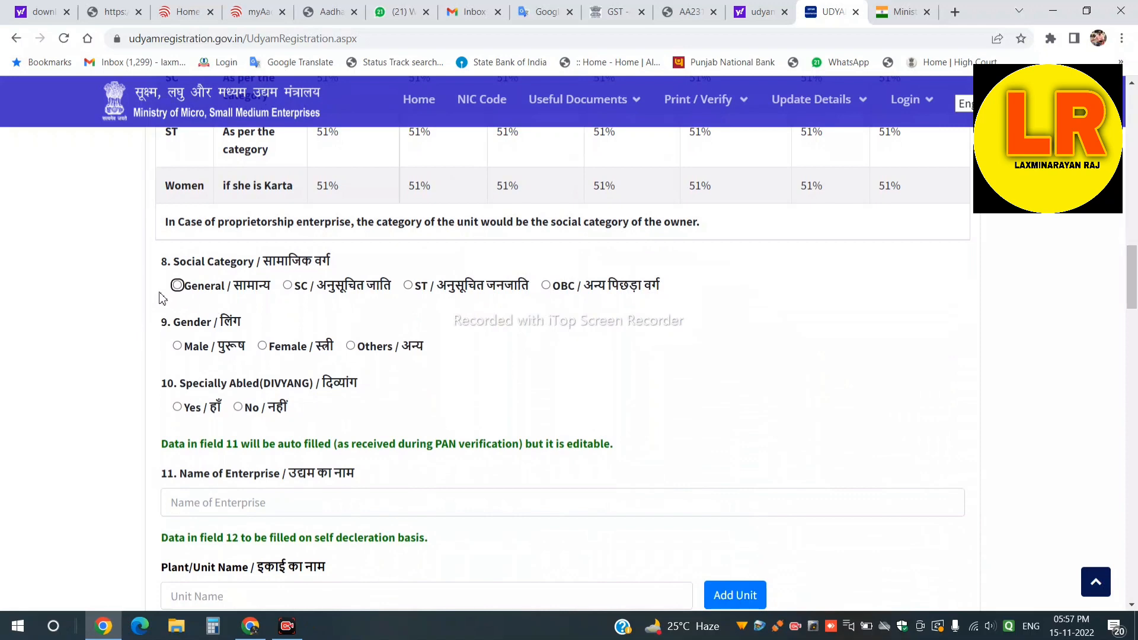
pyautogui.click(177, 286)
pyautogui.click(177, 347)
pyautogui.click(238, 408)
# - Enter 'PS TRADING' as the Name of Enterprise
pyautogui.moveTo(1132, 260); pyautogui.dragTo(1132, 292)
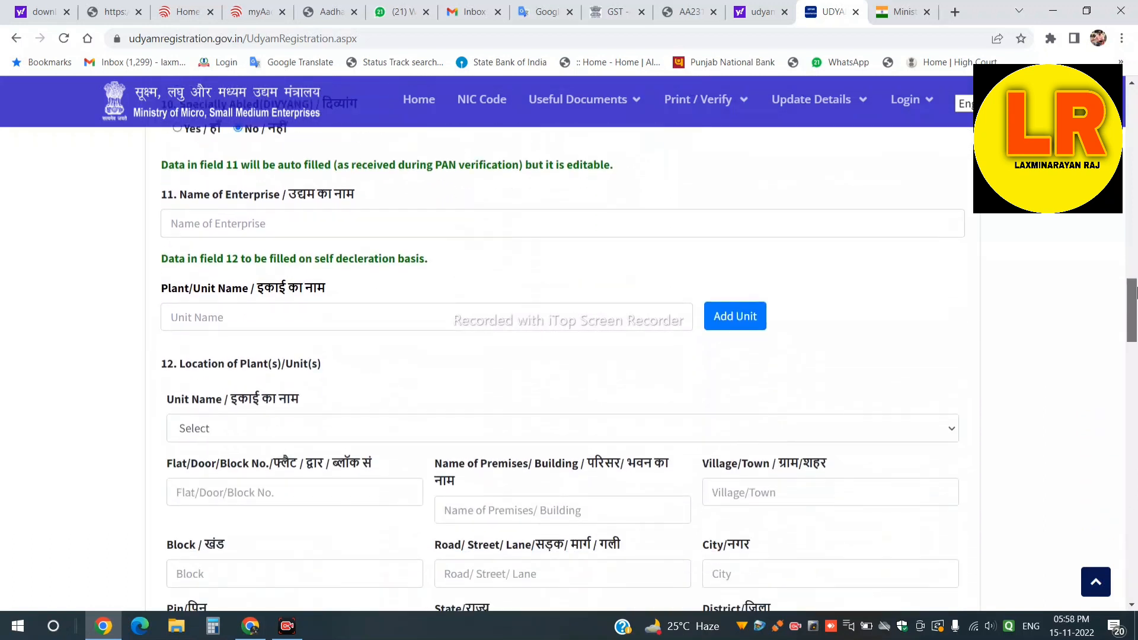
pyautogui.click(378, 227)
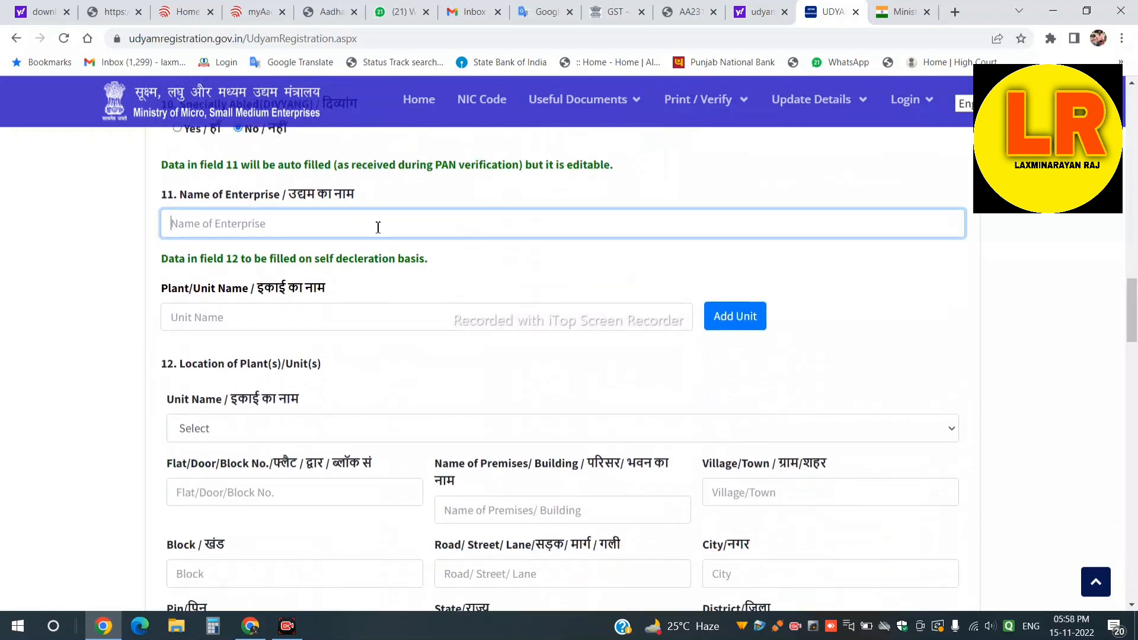
pyautogui.write('ps tra')
pyautogui.press('BackSpace')
pyautogui.press('BackSpace')
pyautogui.press('BackSpace')
pyautogui.press('BackSpace')
pyautogui.press('BackSpace')
pyautogui.press('BackSpace')
pyautogui.write('PS TRADING')
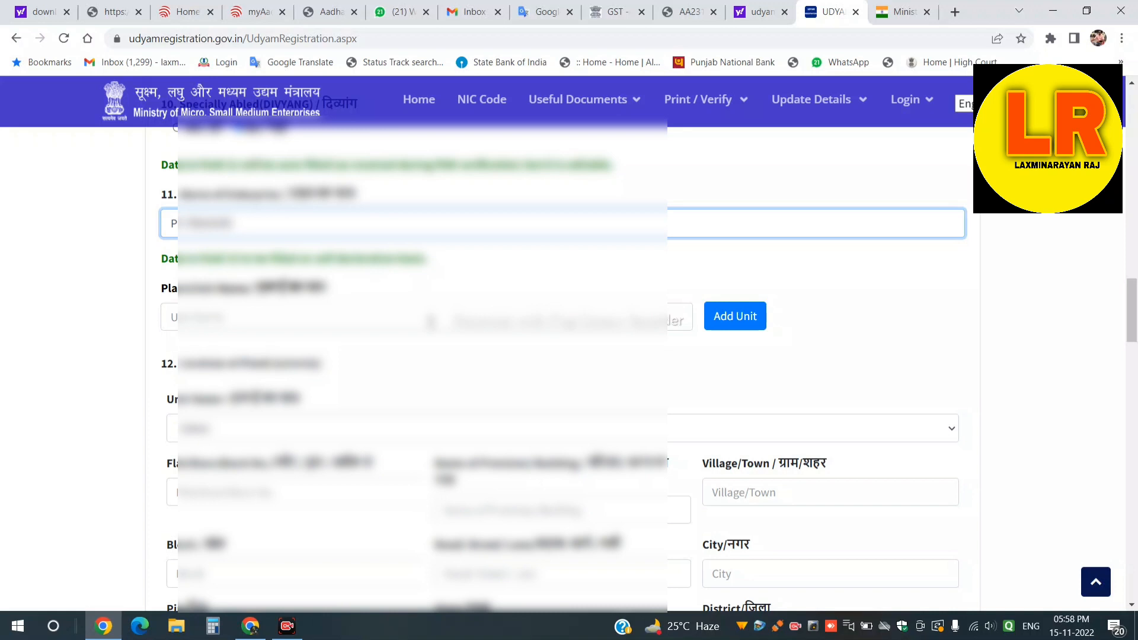
# - Add plant unit 'P TRADERS' as row 1 of the unit table
pyautogui.click(431, 321)
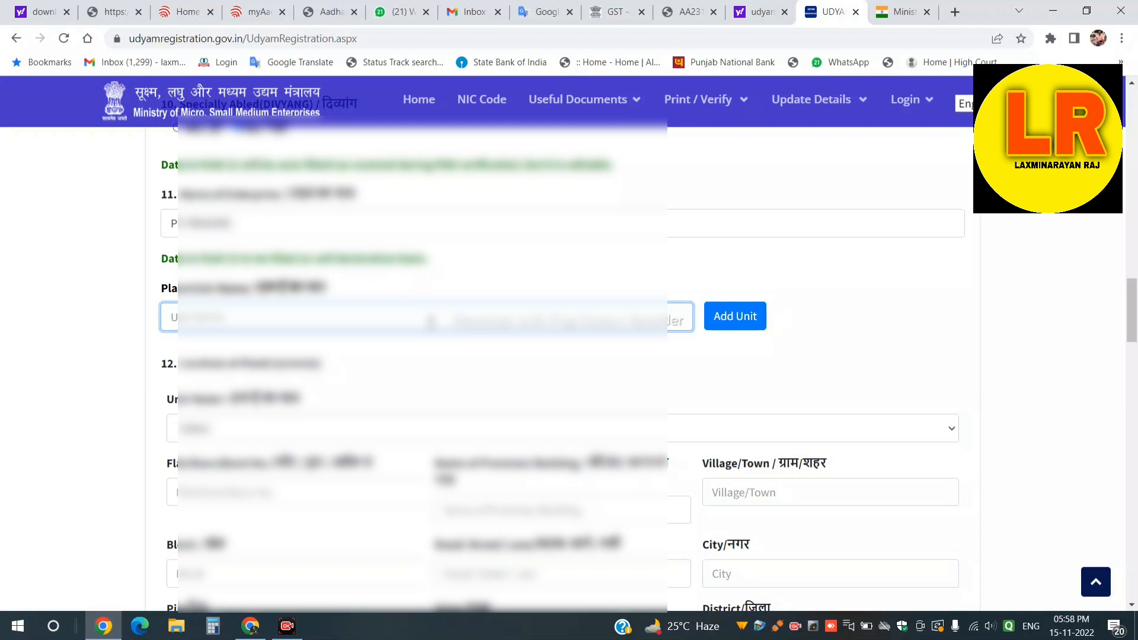
pyautogui.write('P TRADERS')
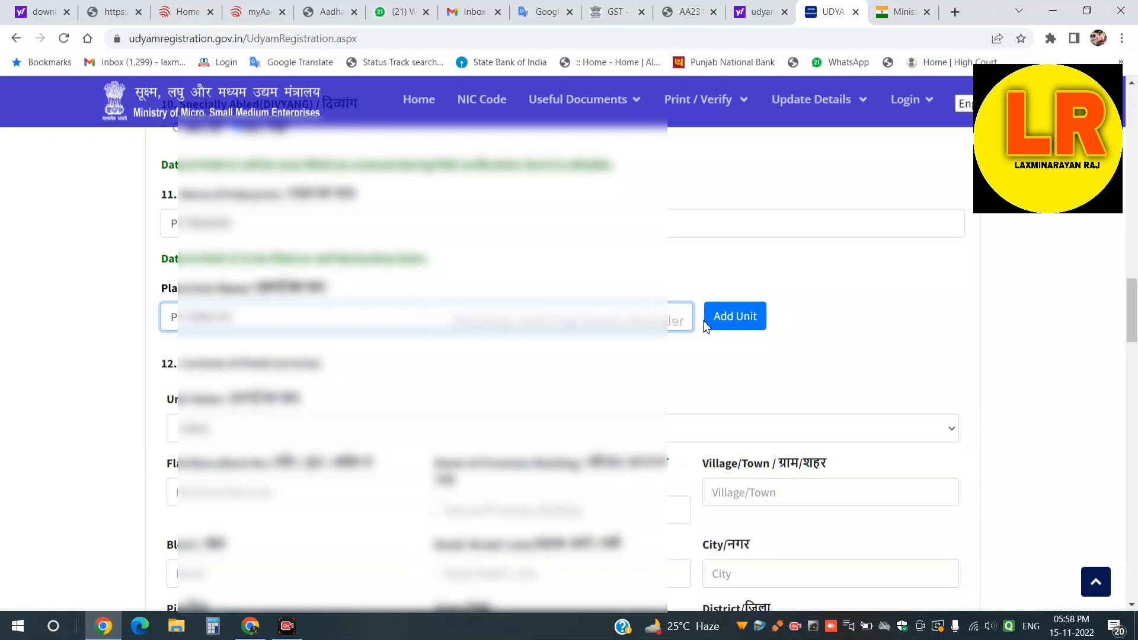
pyautogui.click(740, 323)
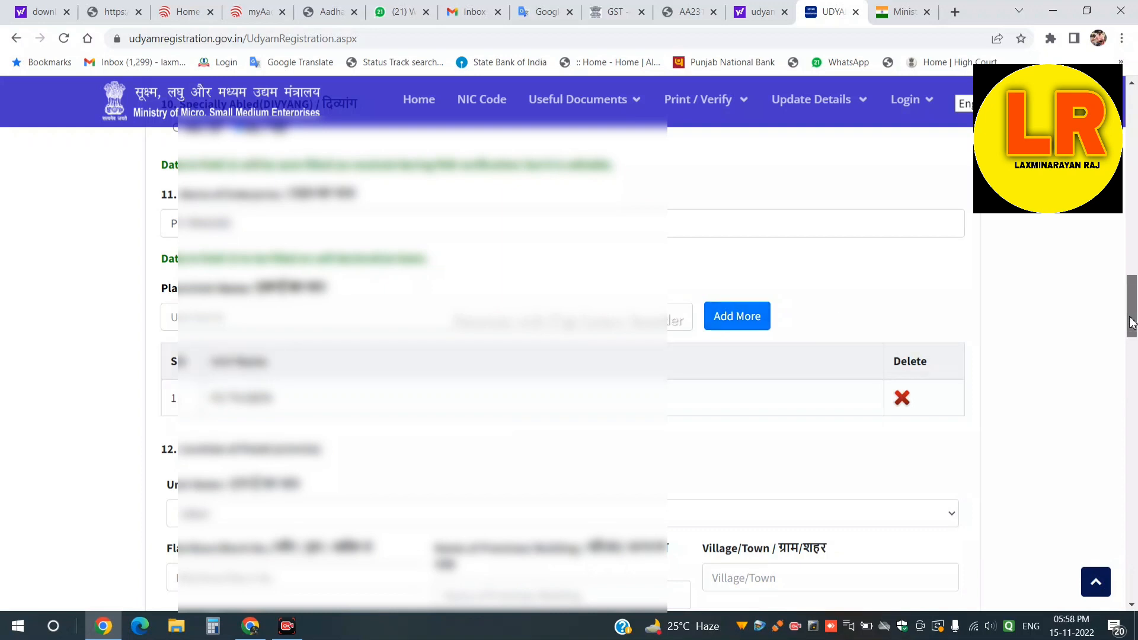
pyautogui.scroll(-4, 1132, 334)
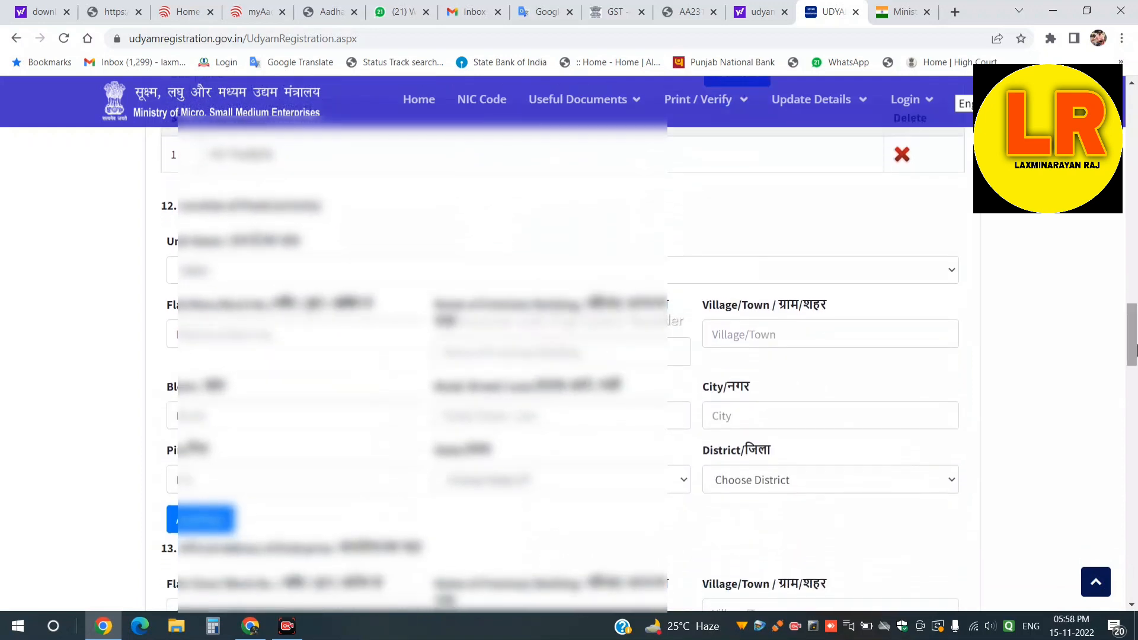
# - Fill the plant address in PIPARIYA, HOSHANGABAD district and add it to the location table
pyautogui.click(265, 341)
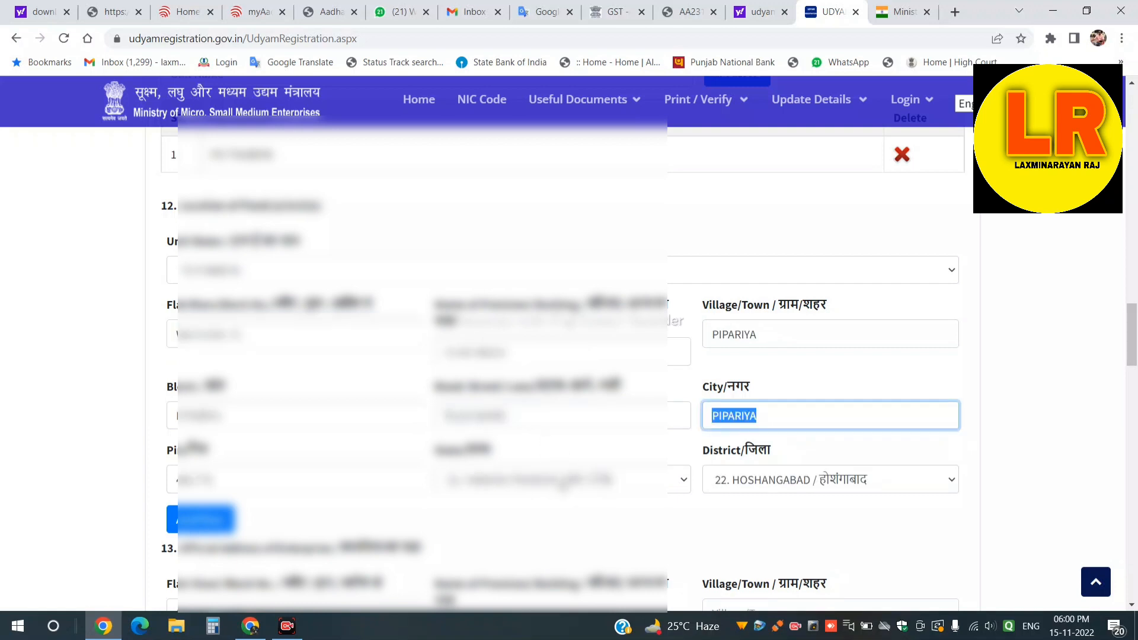
pyautogui.press('Tab')
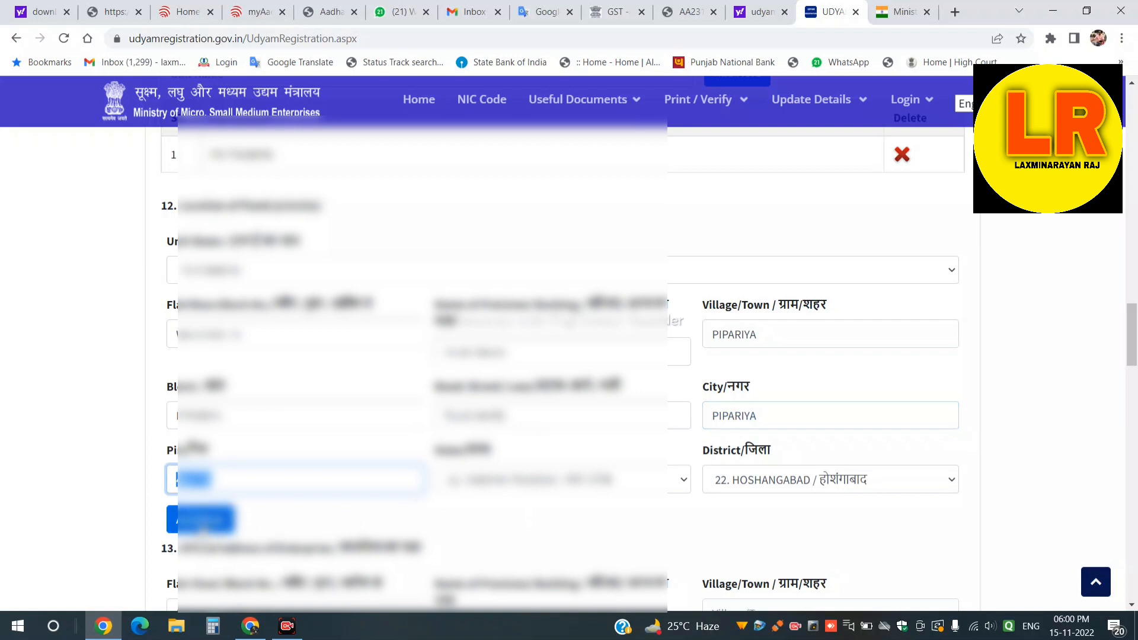
pyautogui.click(202, 526)
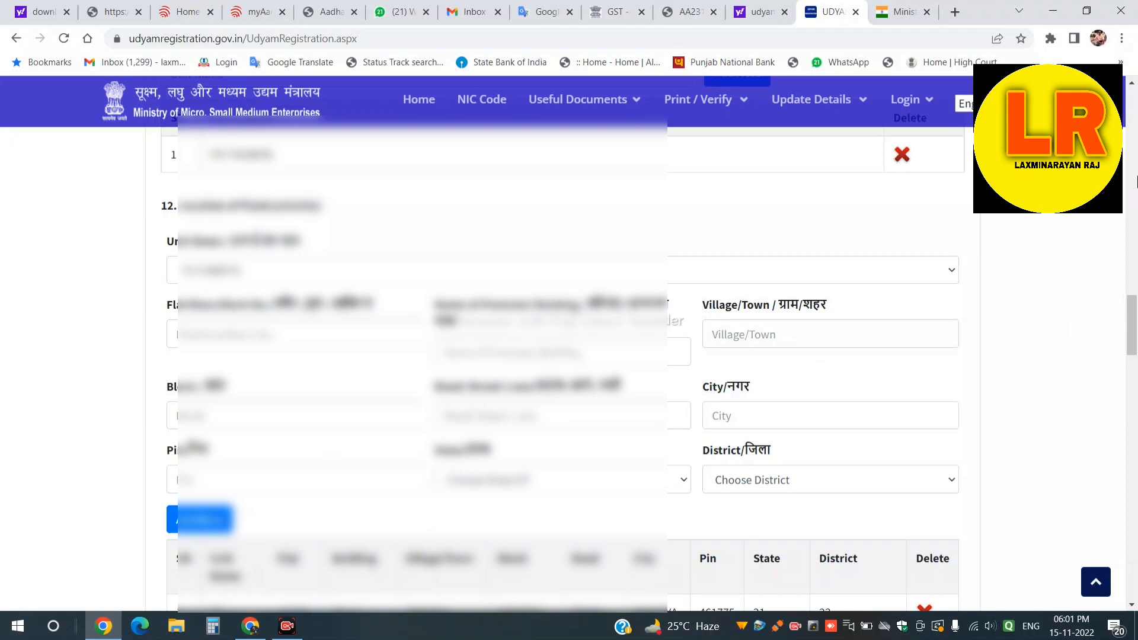
# - Choose HOSHANGABAD as the official address district in Madhya Pradesh
pyautogui.moveTo(1134, 328); pyautogui.dragTo(1133, 387)
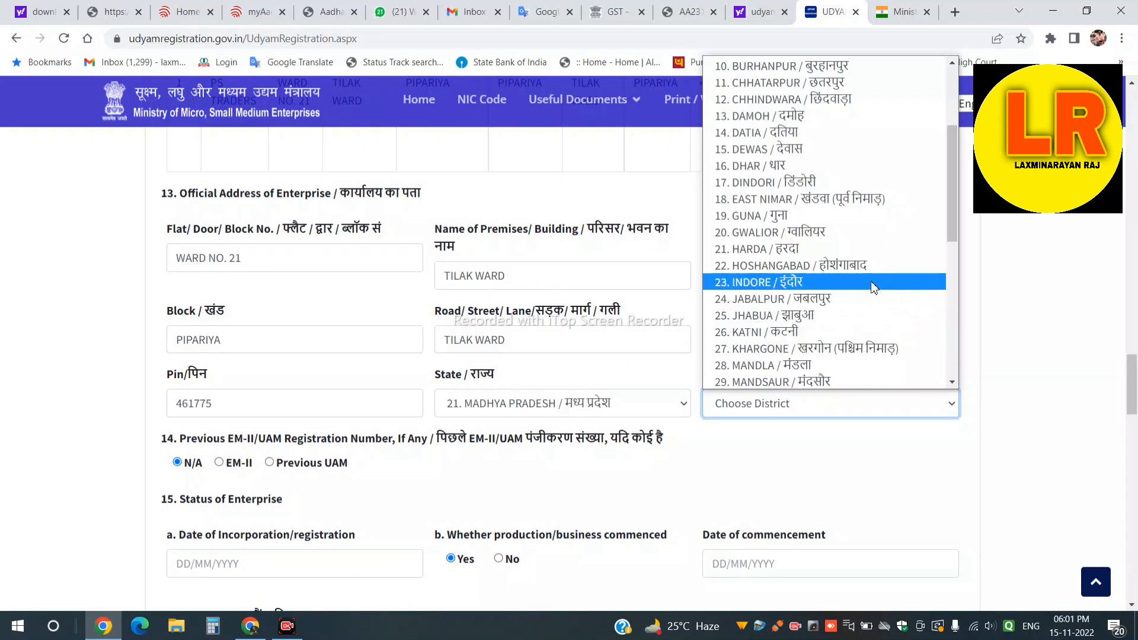
pyautogui.click(857, 262)
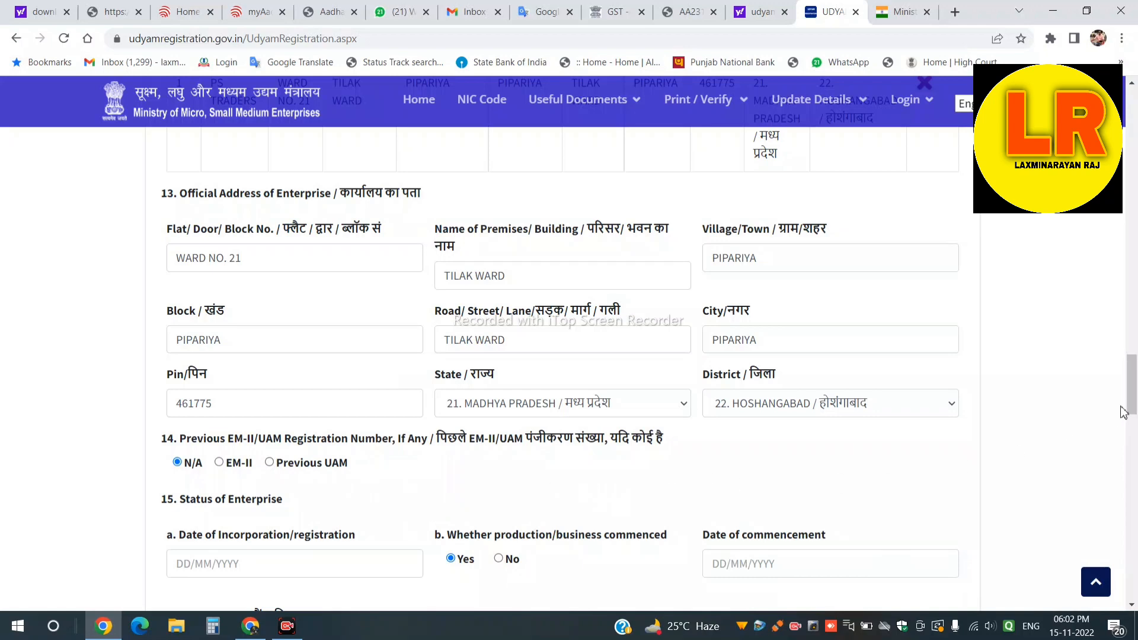
pyautogui.scroll(-5, 719, 327)
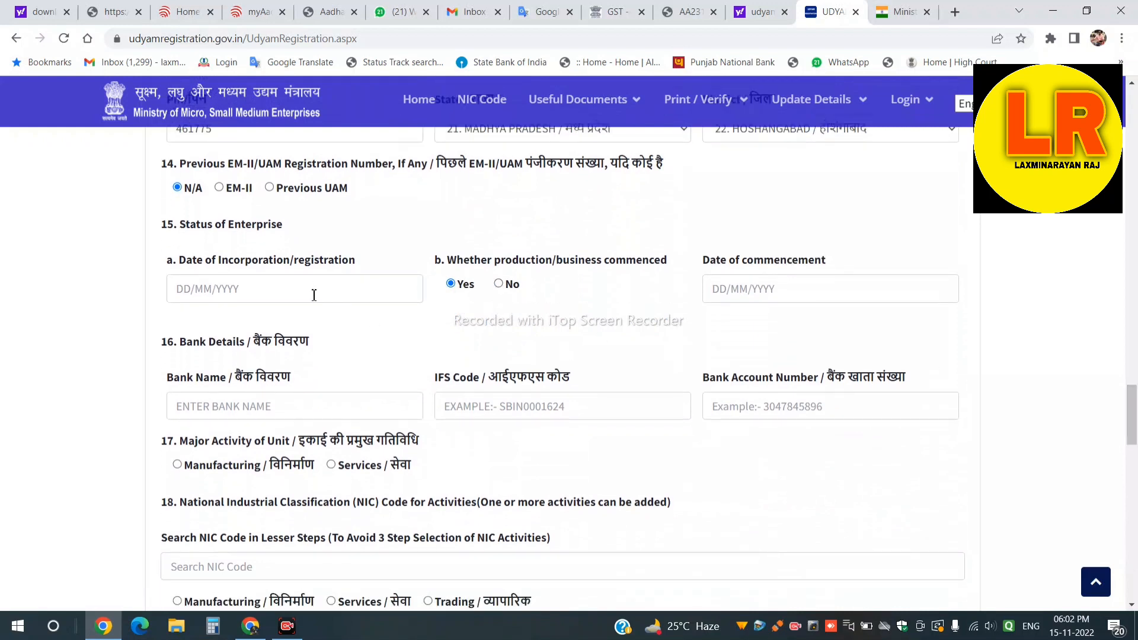
# - Pick 1 November 2022 in the calendar for both the incorporation and commencement dates
pyautogui.click(314, 295)
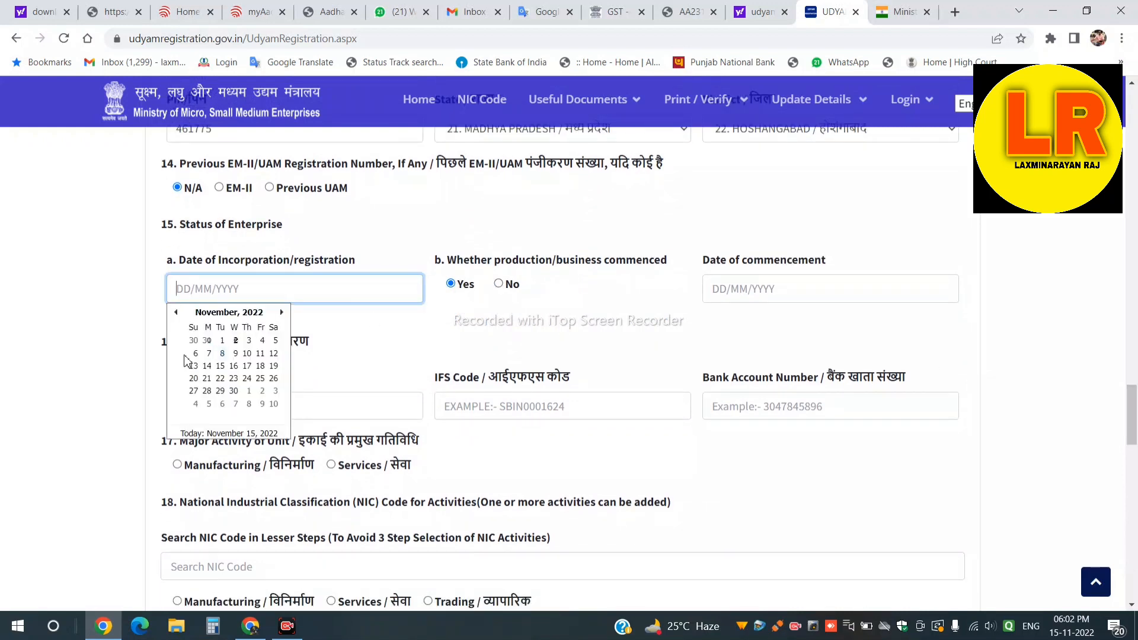
pyautogui.click(222, 341)
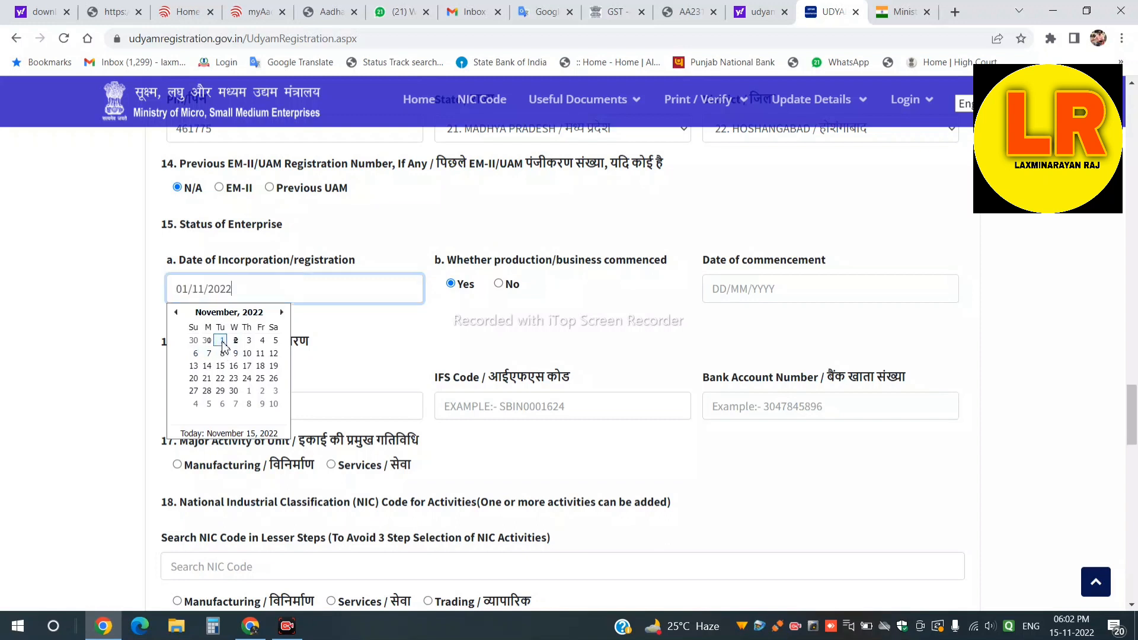
pyautogui.click(508, 329)
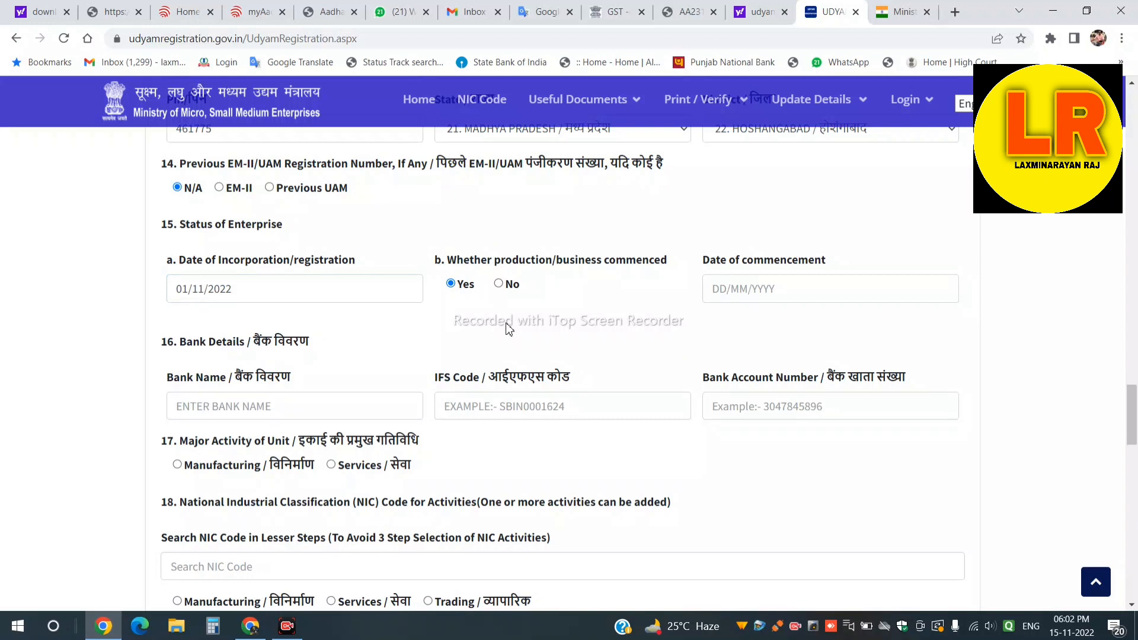
pyautogui.click(748, 292)
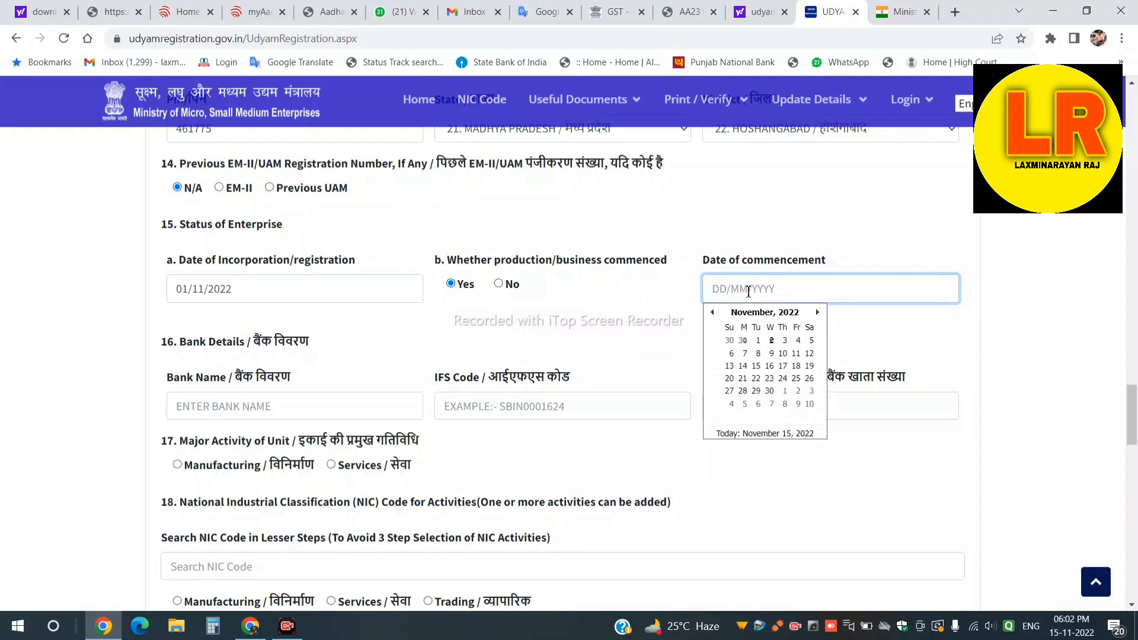
pyautogui.click(758, 341)
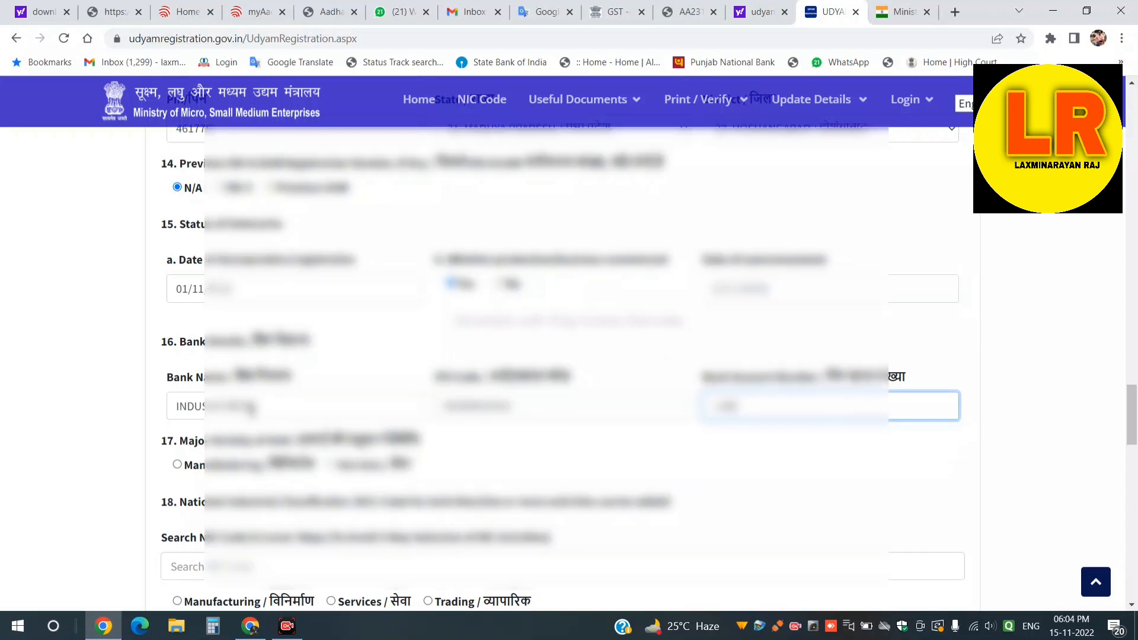
# - Enter the bank account number to complete the bank name, IFS code and account details
pyautogui.write('000')
pyautogui.write('00000')
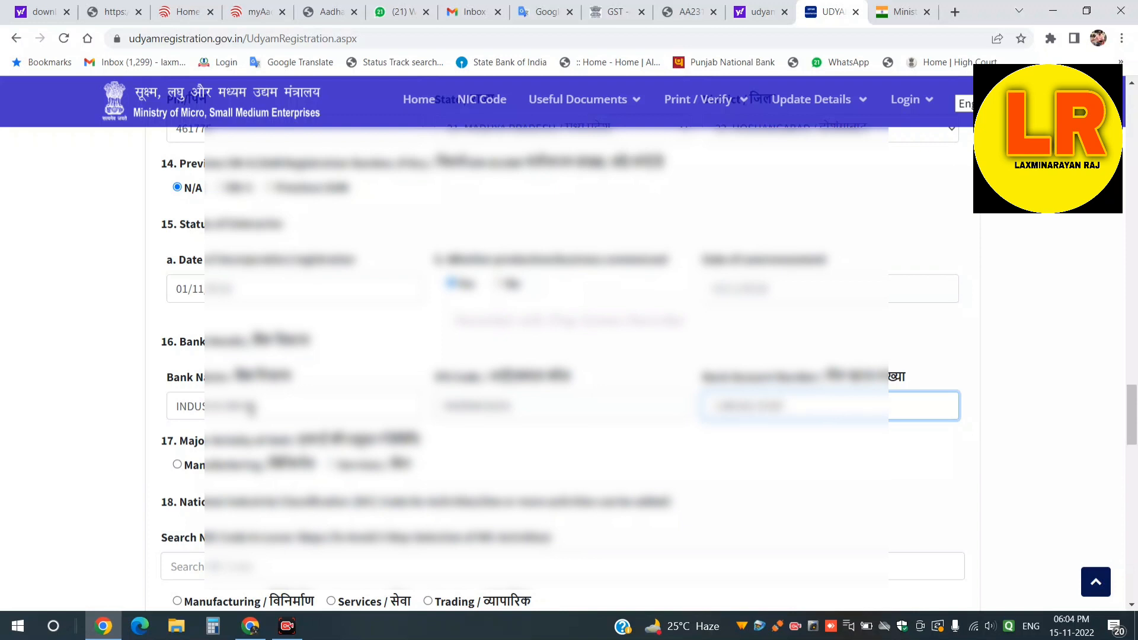
pyautogui.press('Tab')
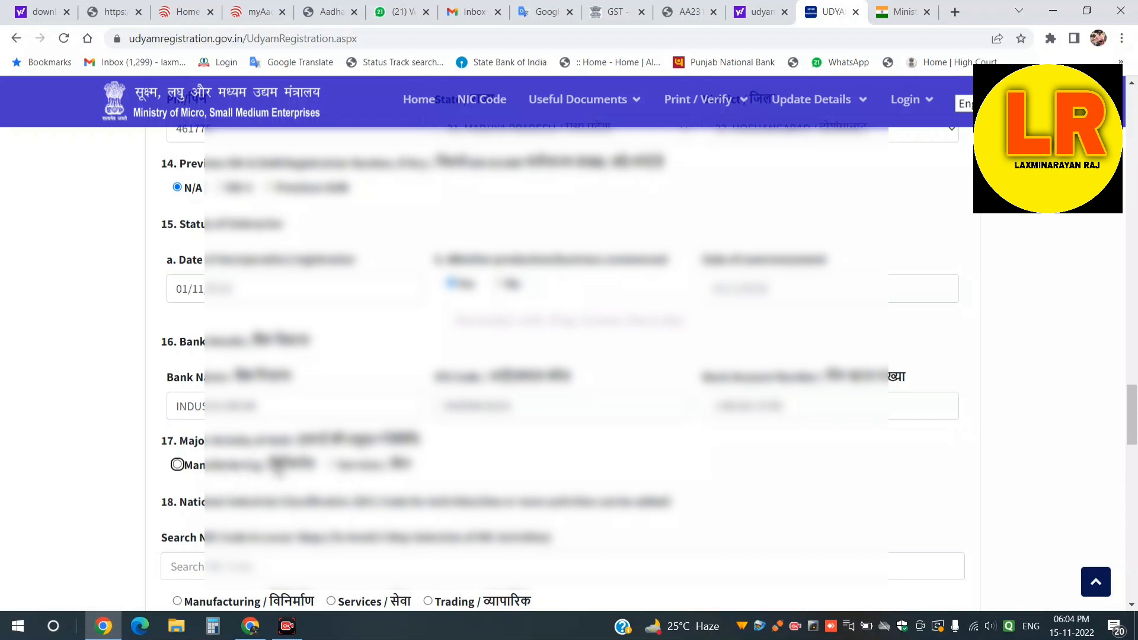
pyautogui.moveTo(1135, 399); pyautogui.dragTo(1135, 424)
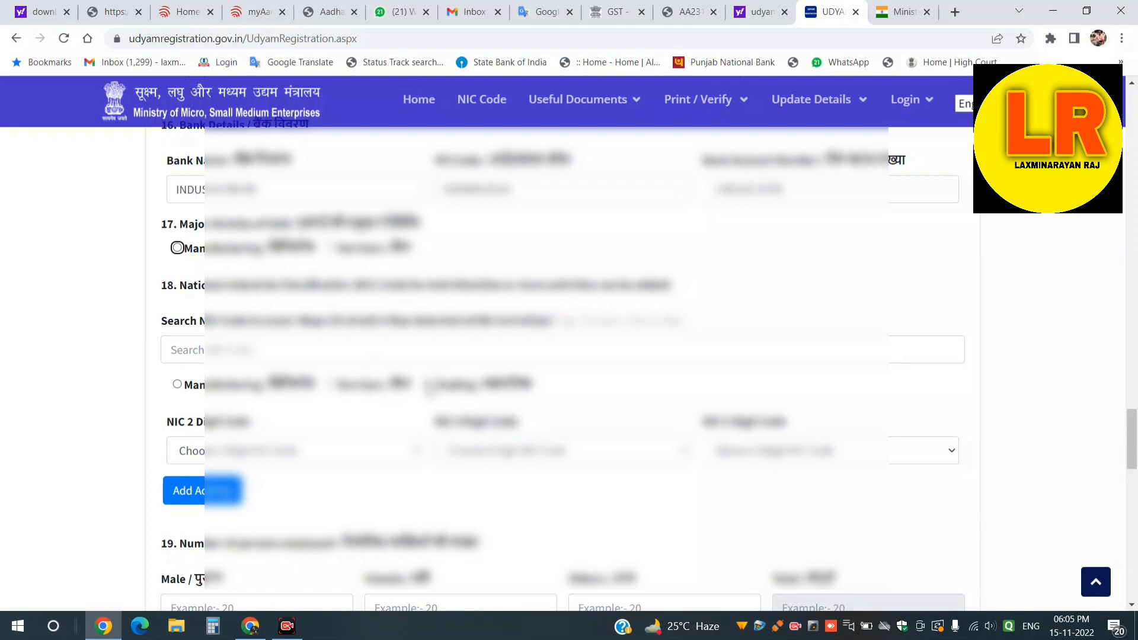
# - Add a Trading NIC activity: 2-digit code 47-Retail trade, 5-digit code 47110
pyautogui.click(428, 384)
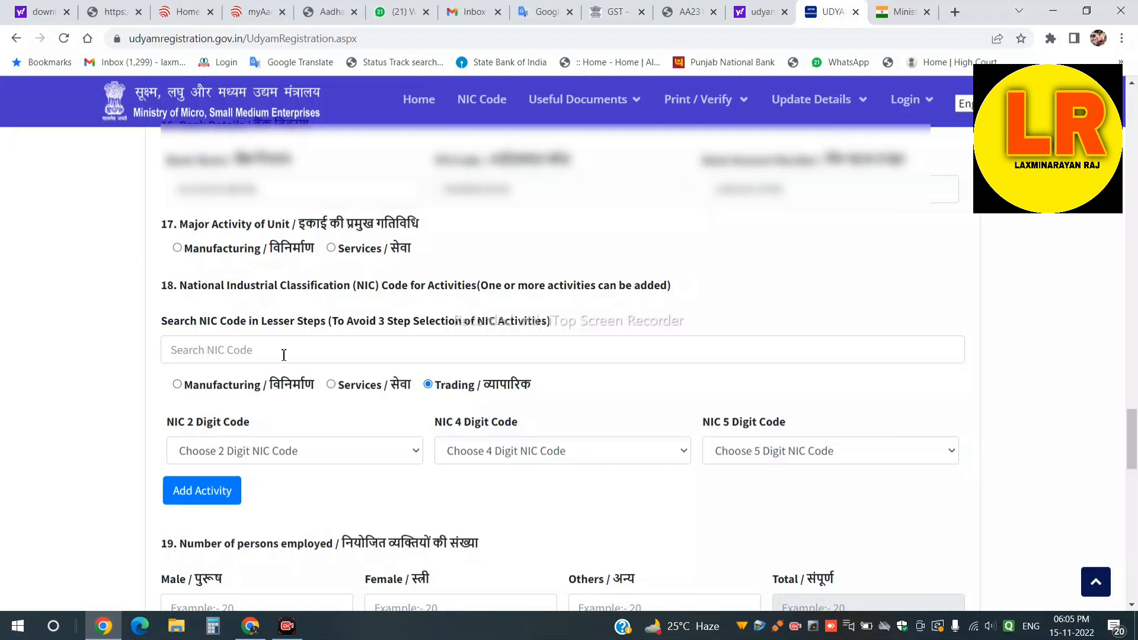
pyautogui.click(284, 355)
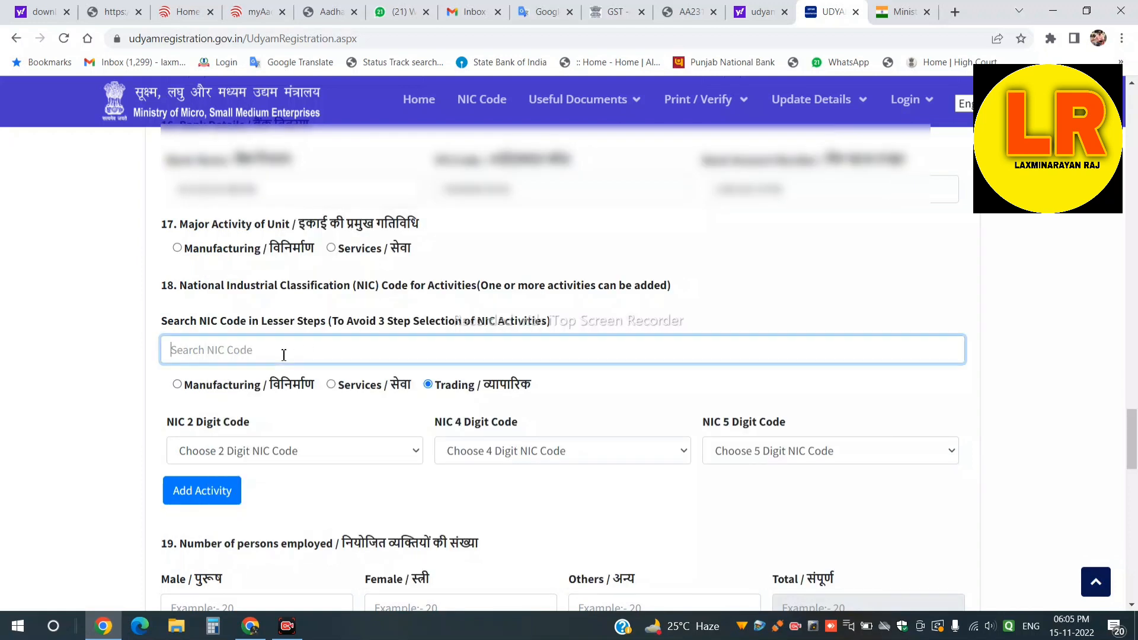
pyautogui.click(418, 454)
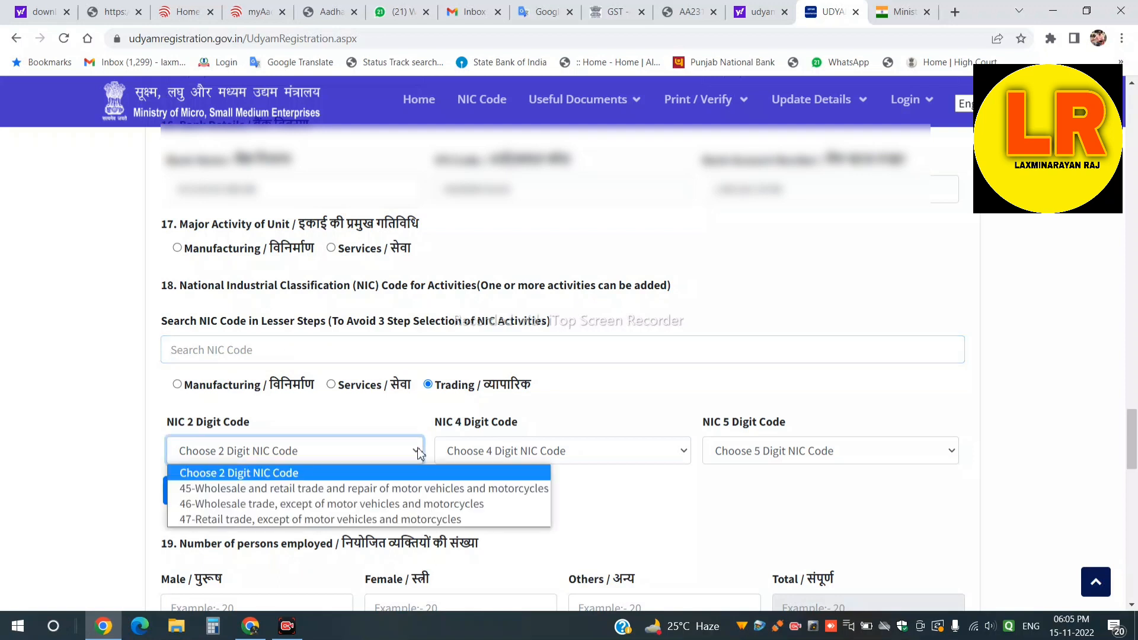
pyautogui.click(379, 520)
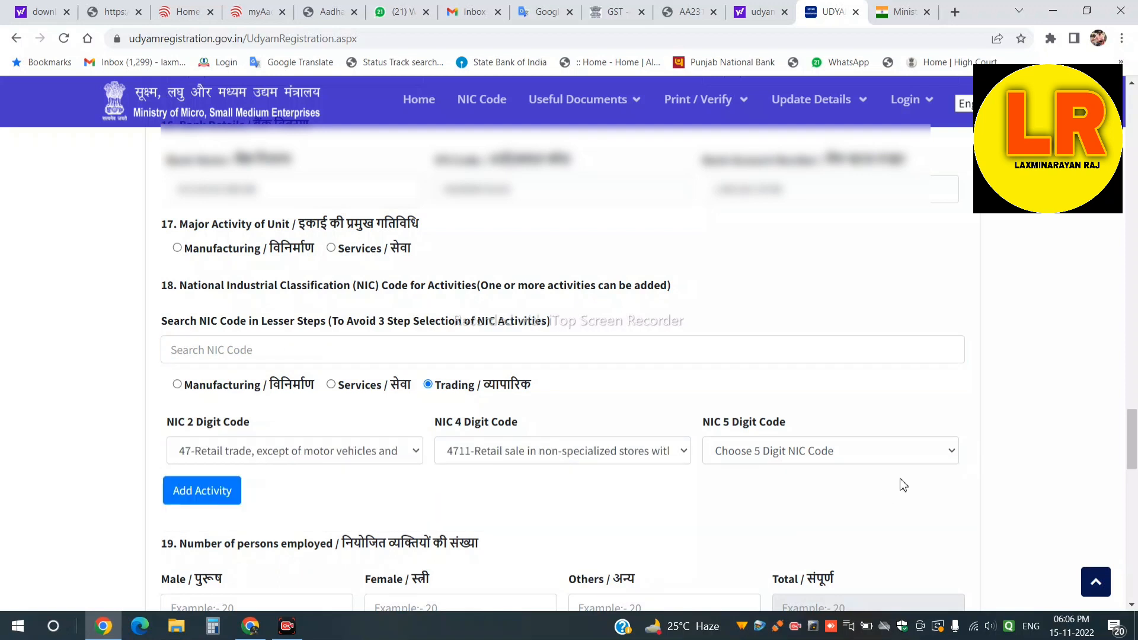
pyautogui.click(913, 457)
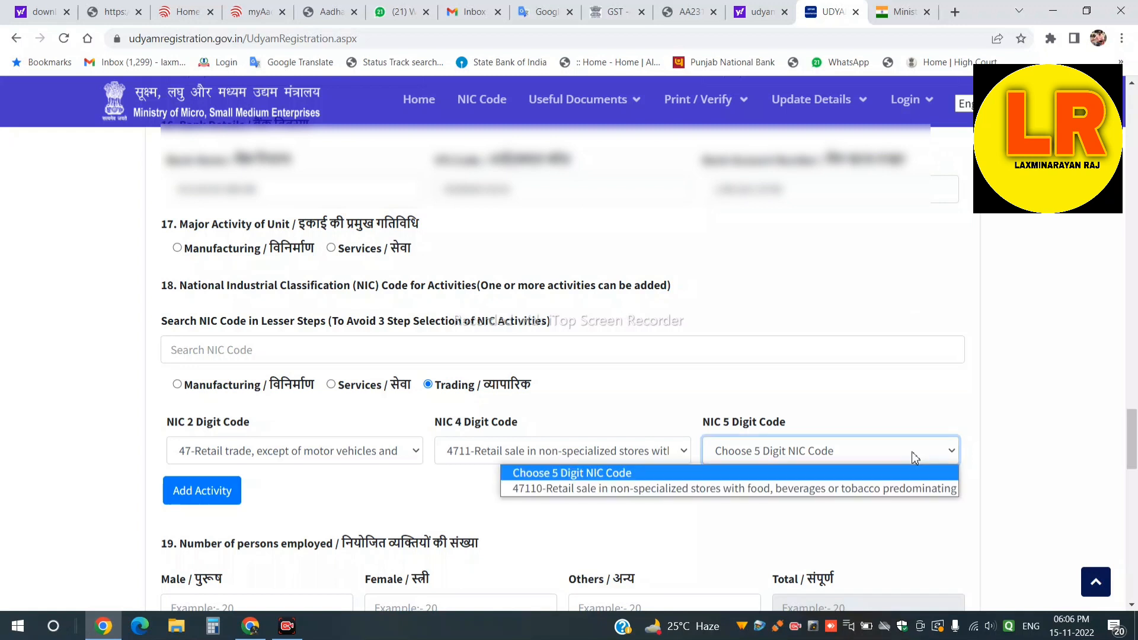
pyautogui.click(880, 490)
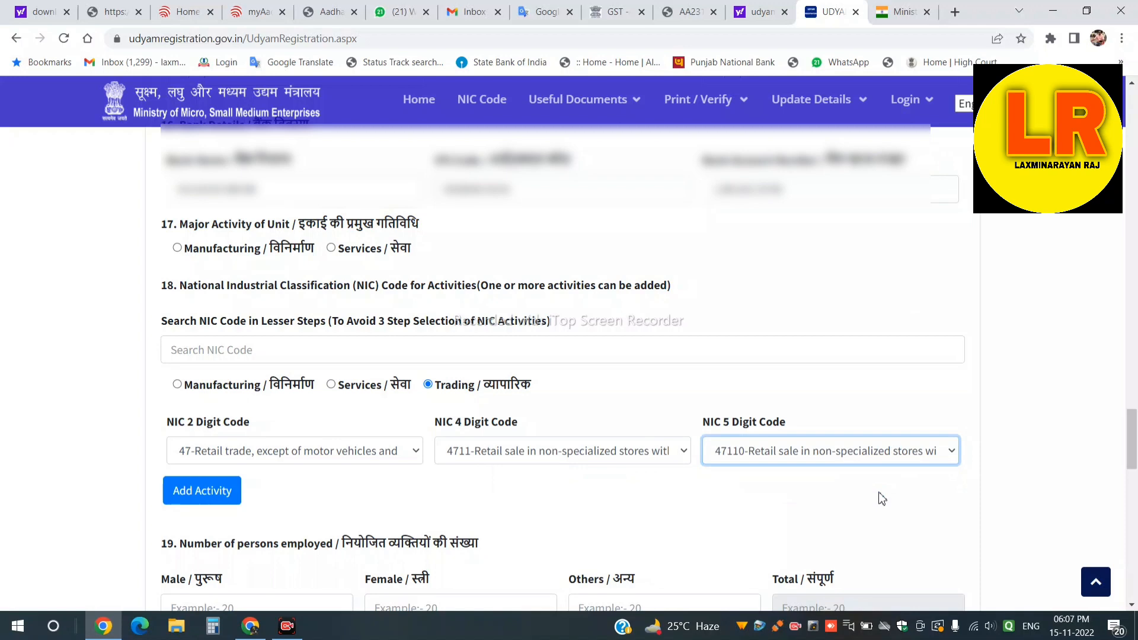
pyautogui.click(214, 492)
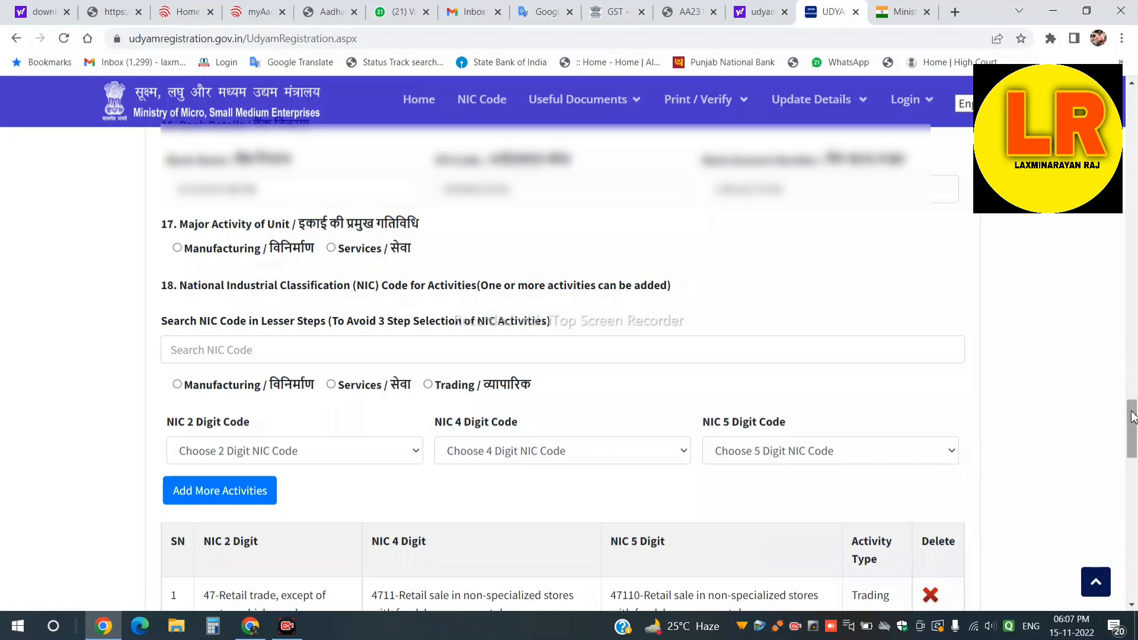
pyautogui.moveTo(1132, 418); pyautogui.dragTo(1134, 467)
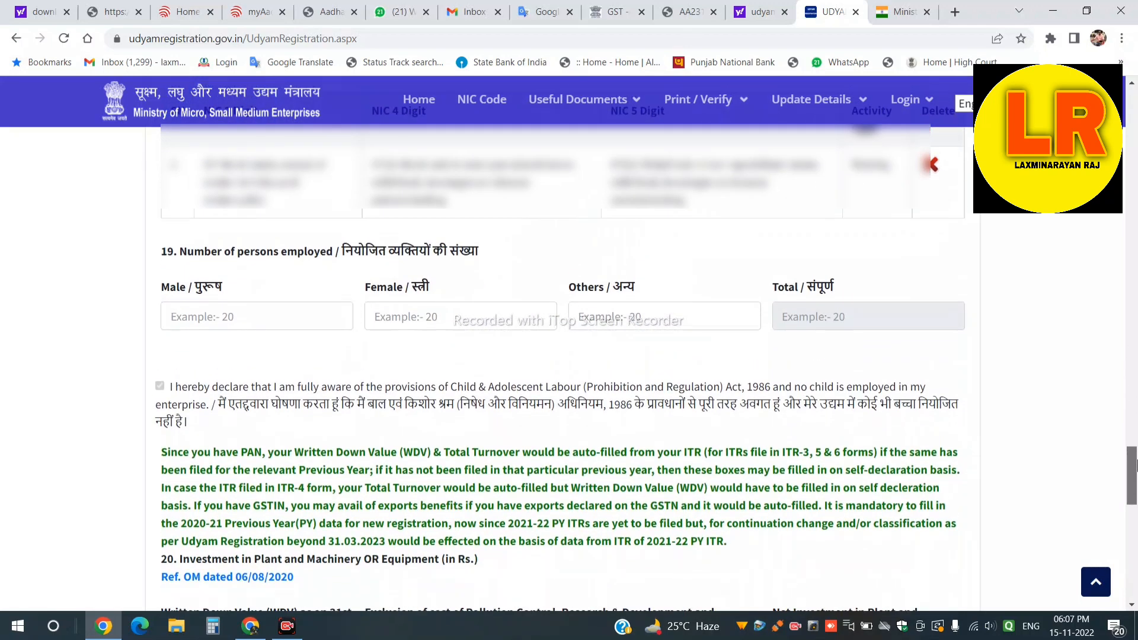
# - Enter employee counts of Male 1, Female 1 and Others 0, totalling 2
pyautogui.click(239, 321)
pyautogui.write('1')
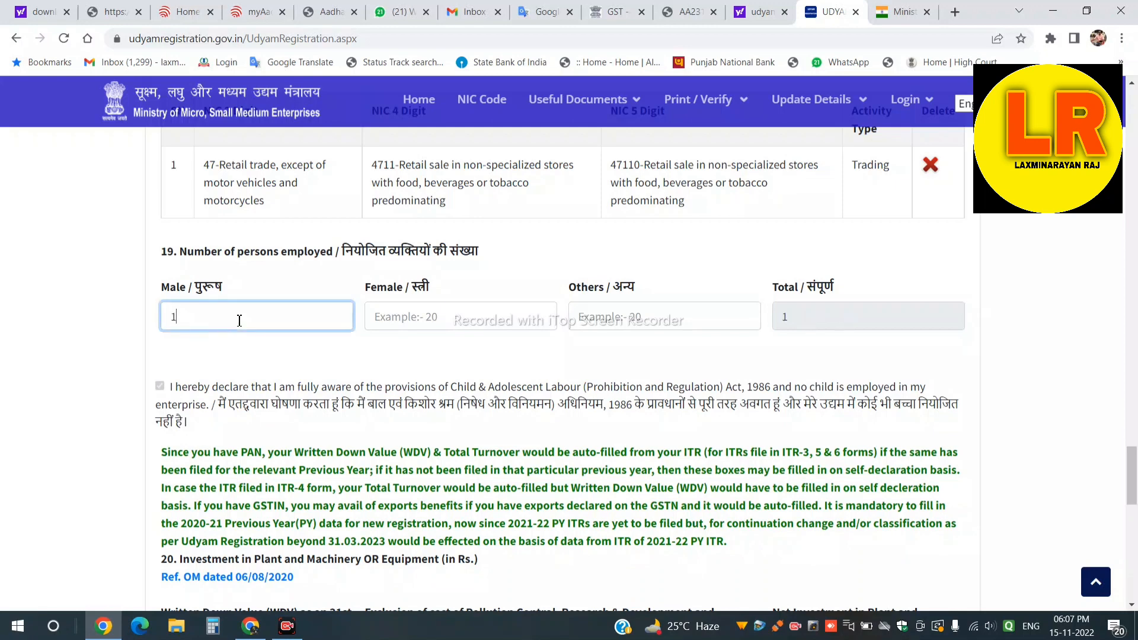
pyautogui.press('Tab')
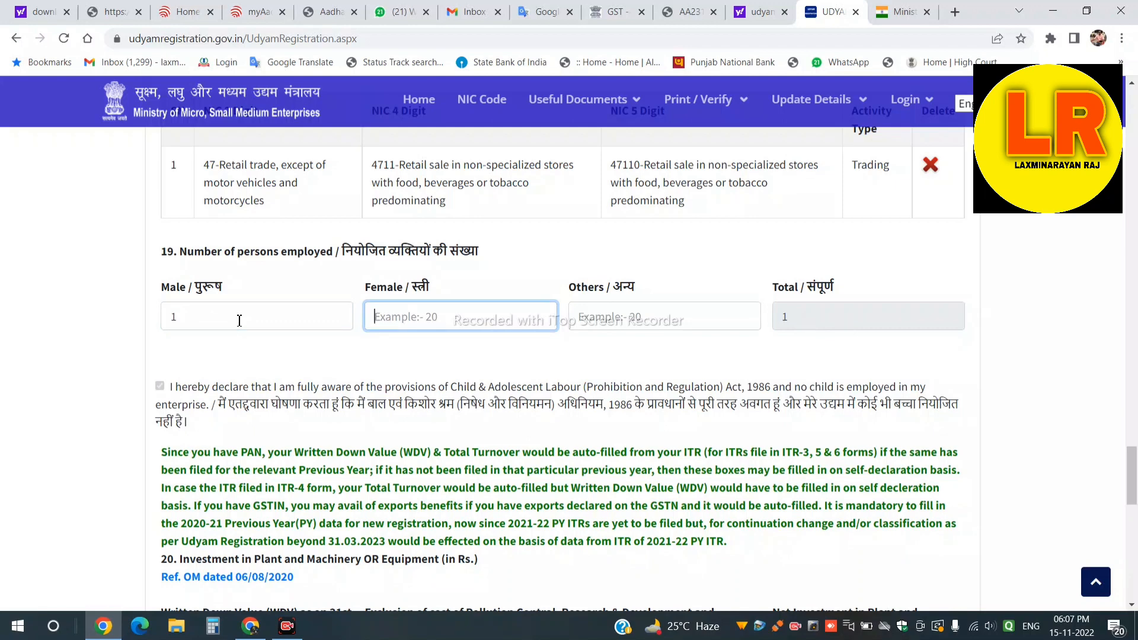
pyautogui.write('1')
pyautogui.press('Tab')
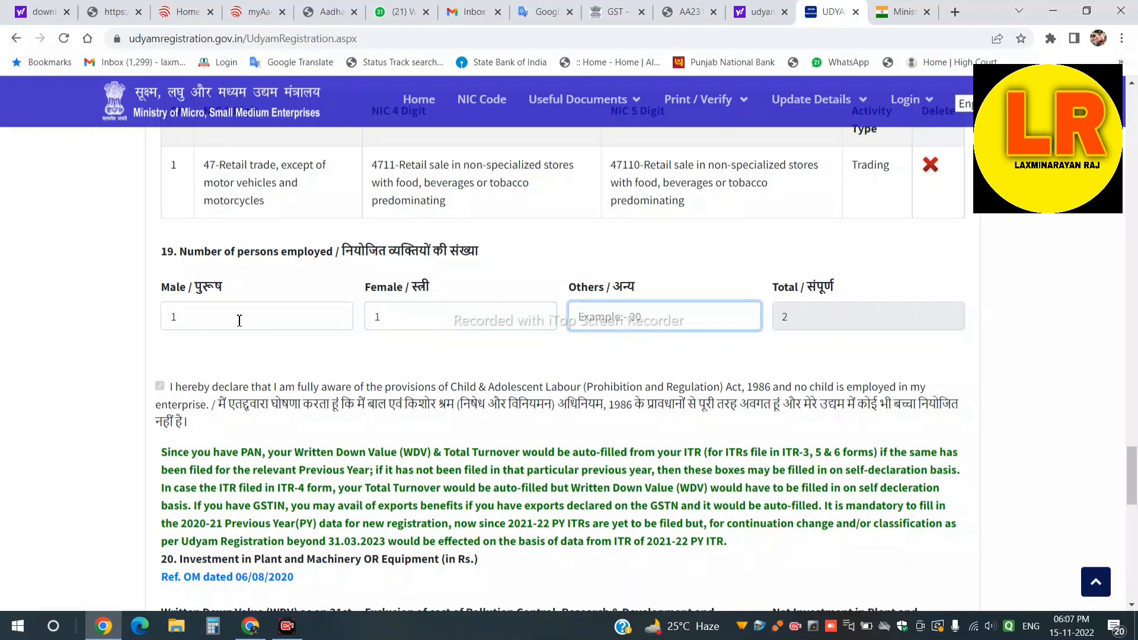
pyautogui.write('0')
pyautogui.press('Tab')
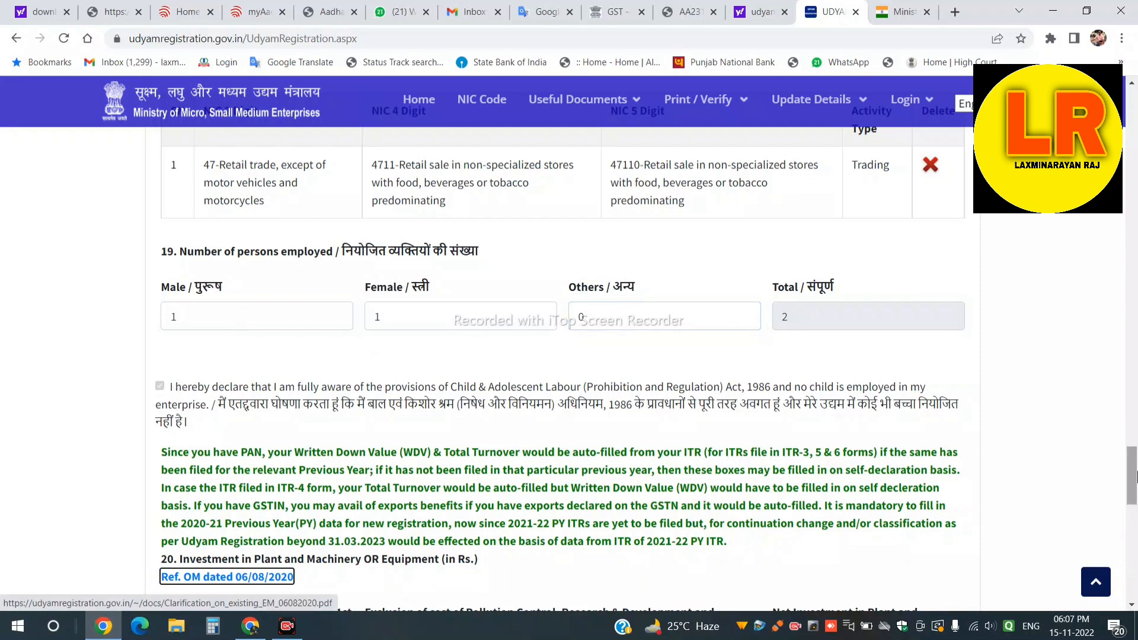
pyautogui.moveTo(1134, 476); pyautogui.dragTo(1134, 502)
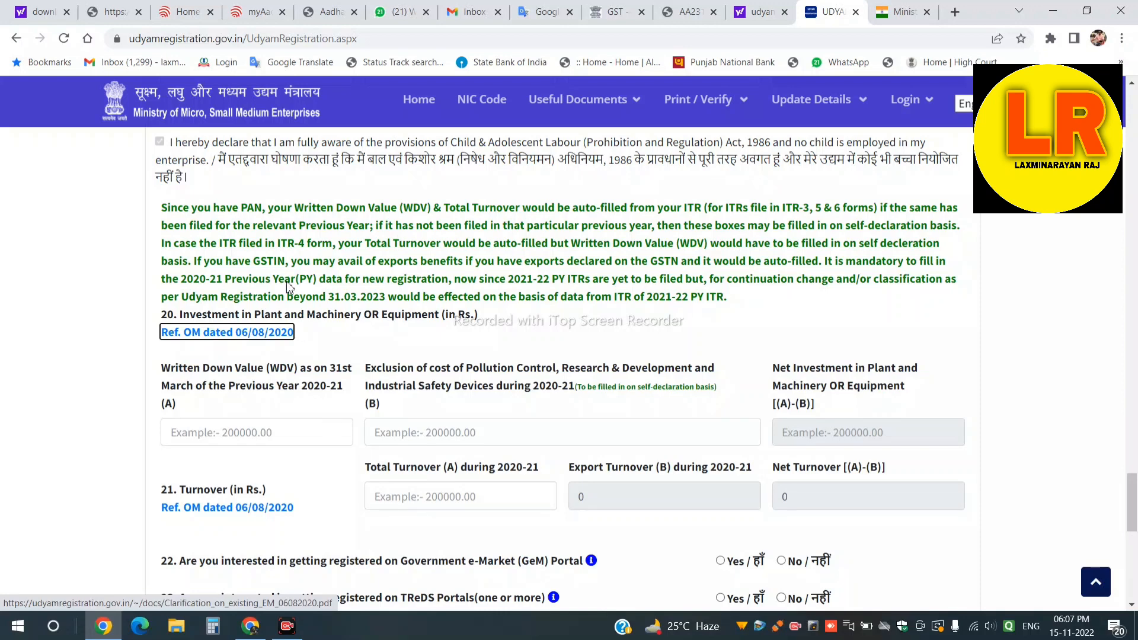
# - Enter plant and machinery WDV of 200000 with an exclusion of 0
pyautogui.click(232, 435)
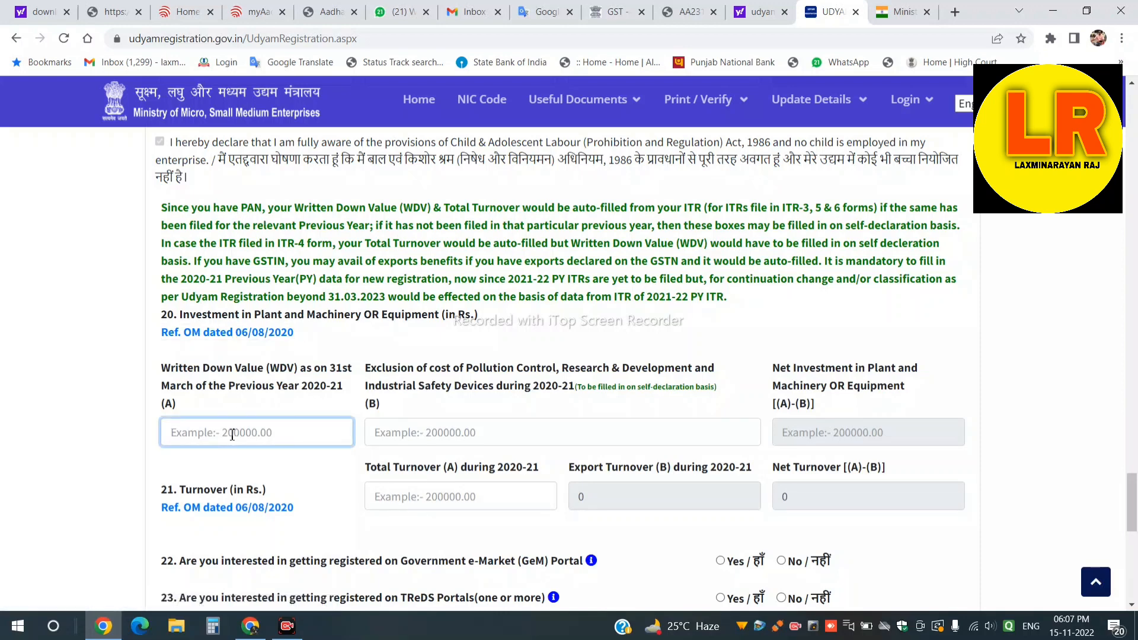
pyautogui.write('200000')
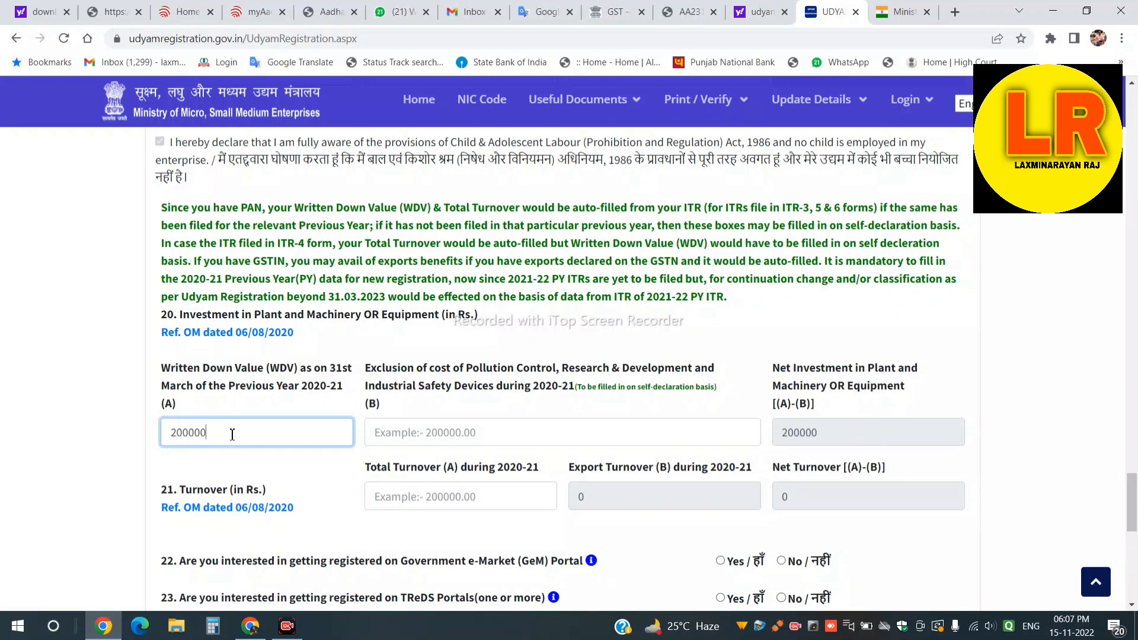
pyautogui.press('Tab')
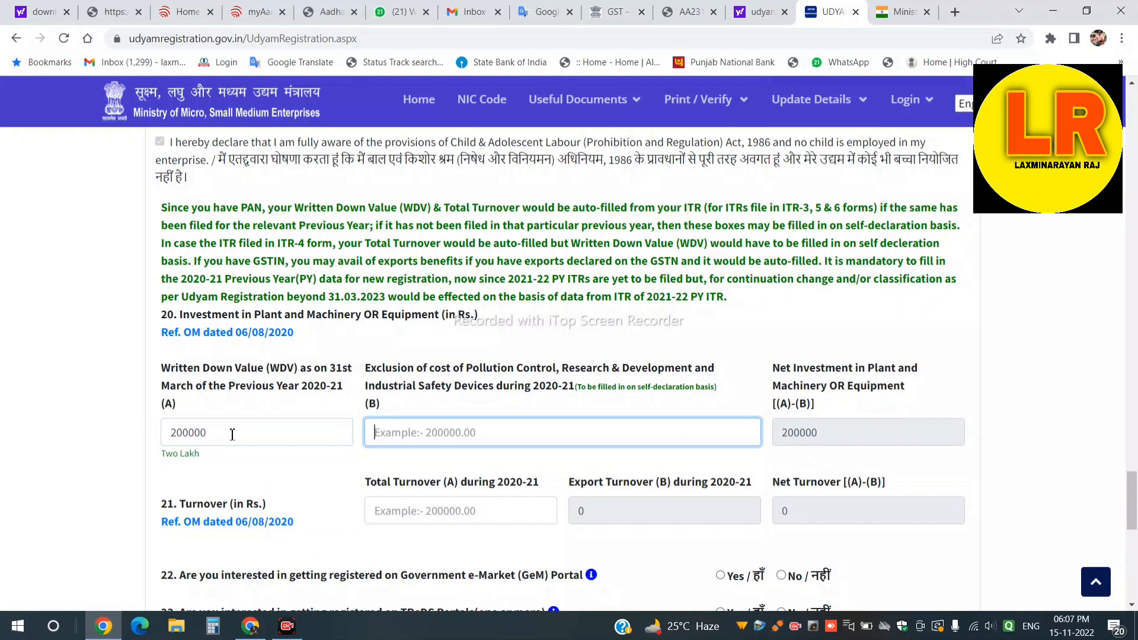
pyautogui.write('0')
pyautogui.press('Tab')
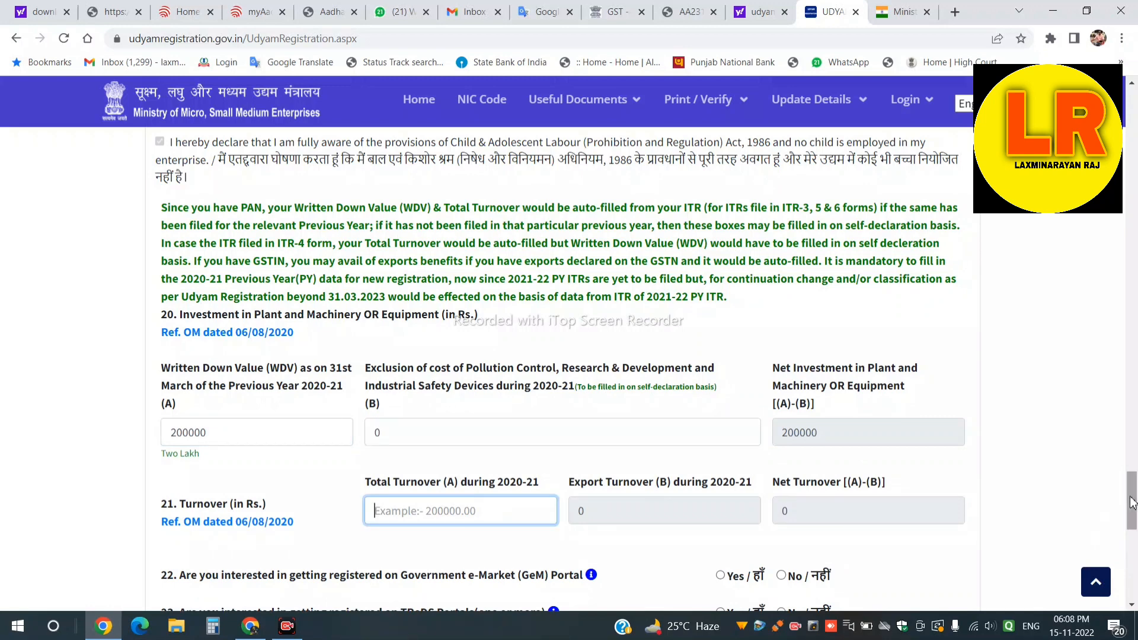
# - Set the total turnover to 0
pyautogui.moveTo(1130, 502); pyautogui.dragTo(1135, 534)
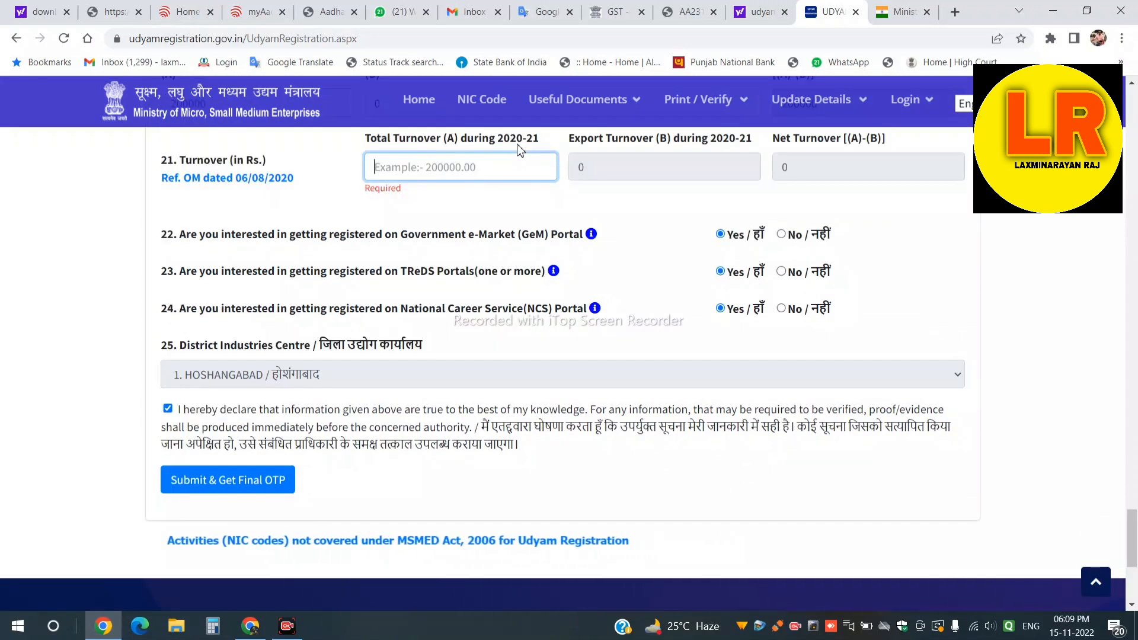
pyautogui.write('0')
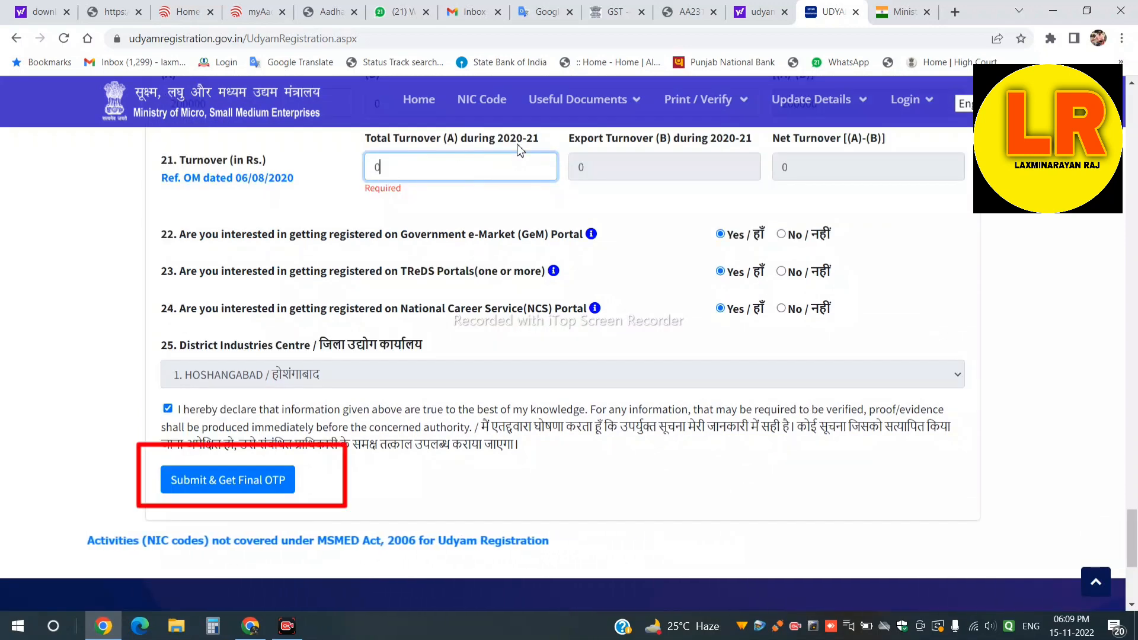
pyautogui.press('Tab')
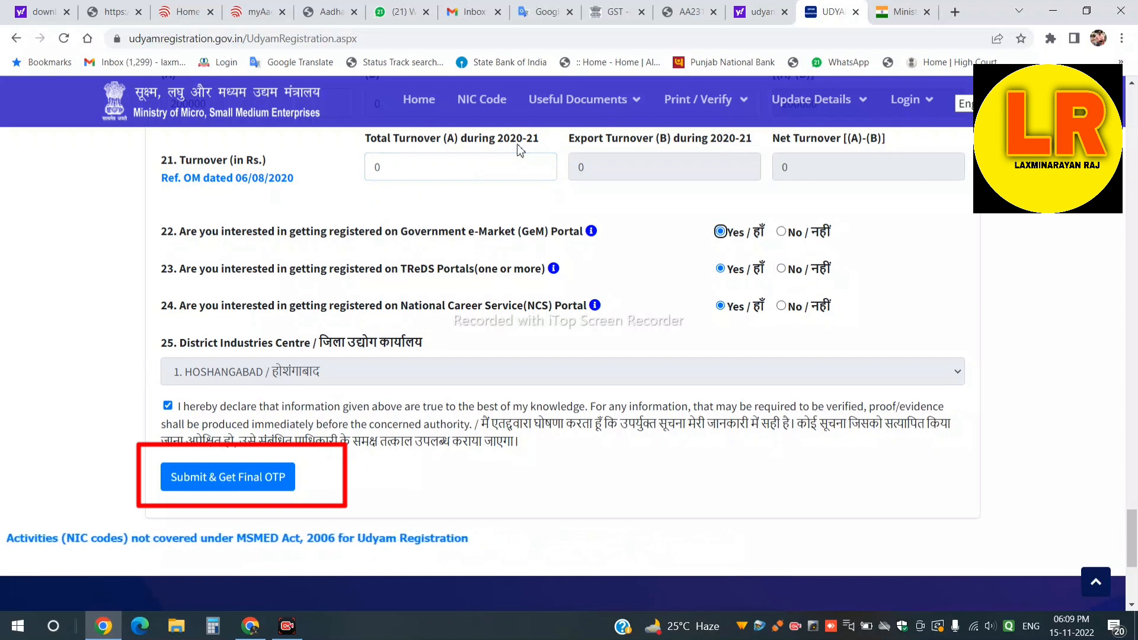
# - Request the final OTP, confirm the data, and enter the OTP and verification code
pyautogui.click(235, 480)
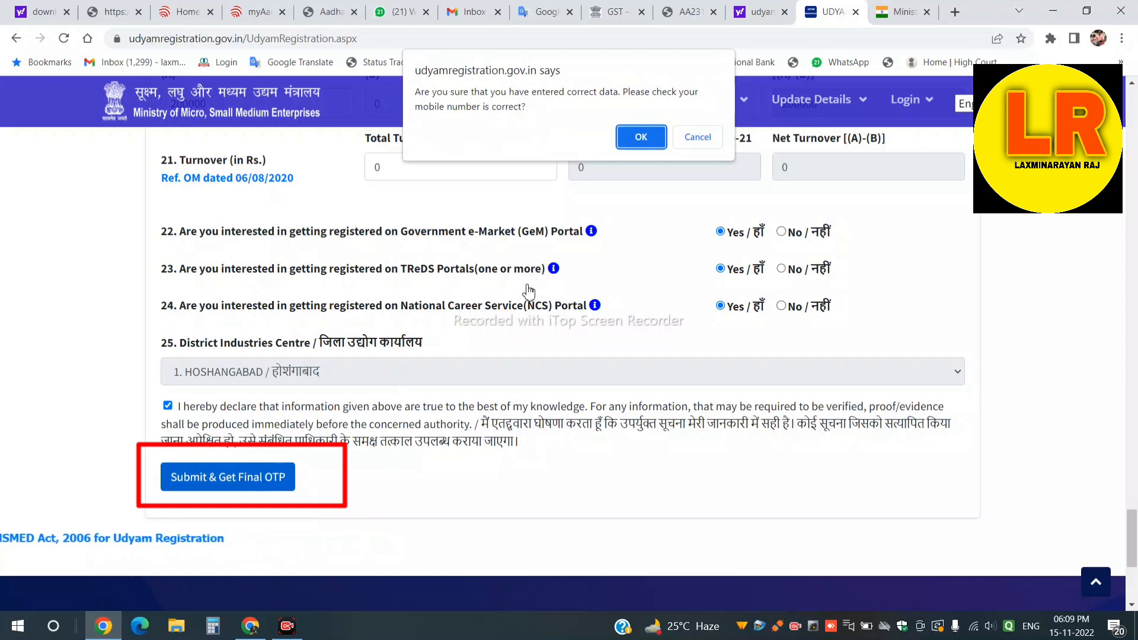
pyautogui.click(638, 146)
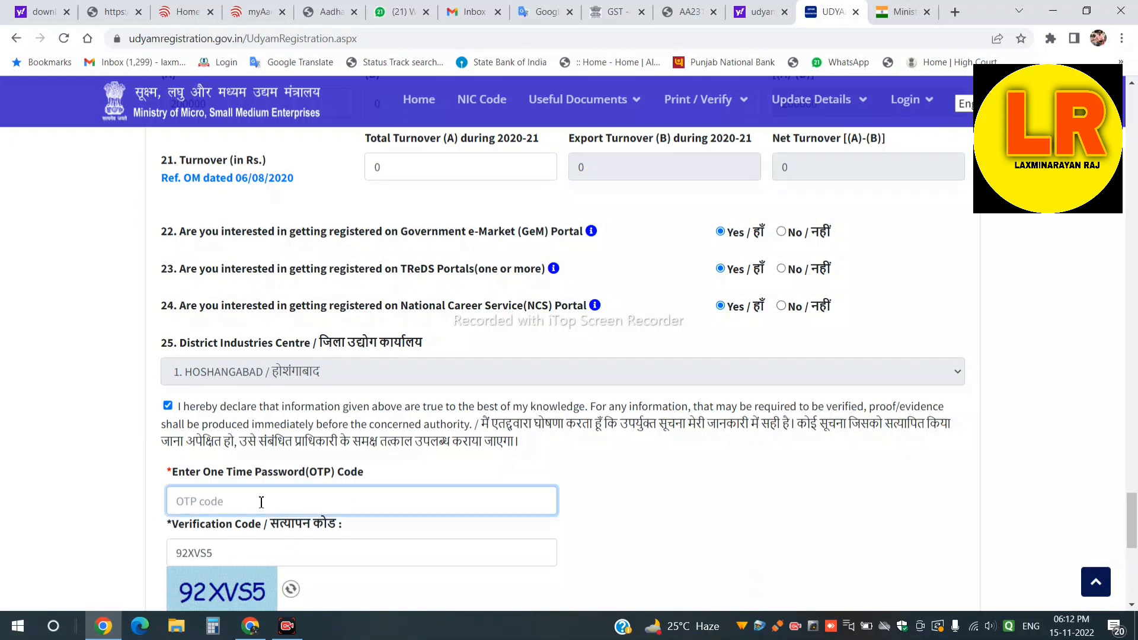
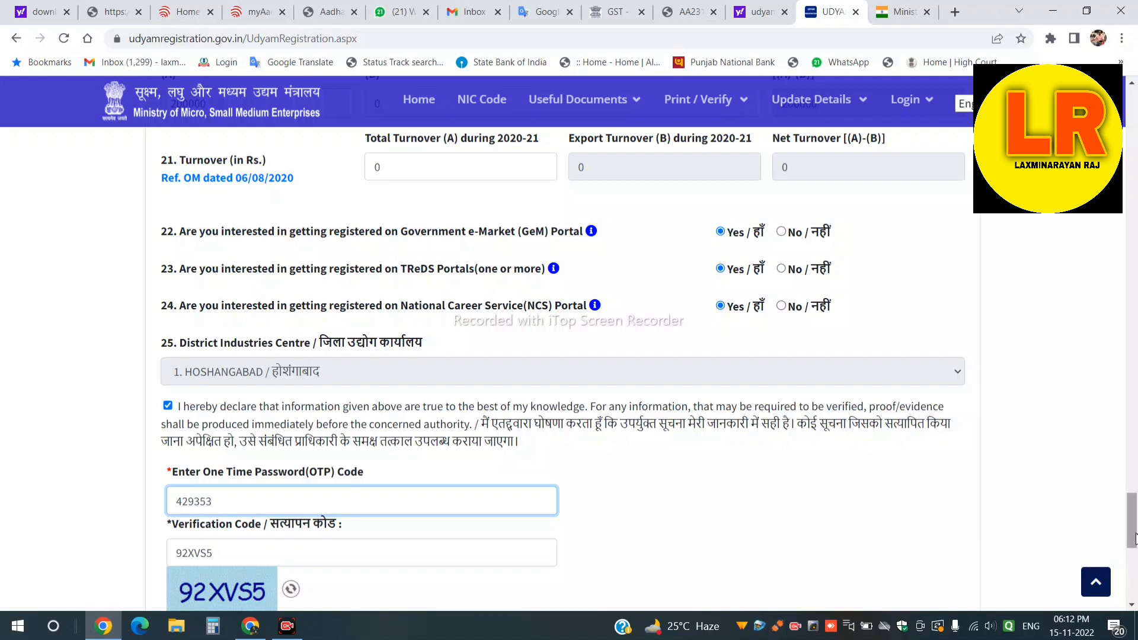
pyautogui.moveTo(1134, 537); pyautogui.dragTo(1135, 588)
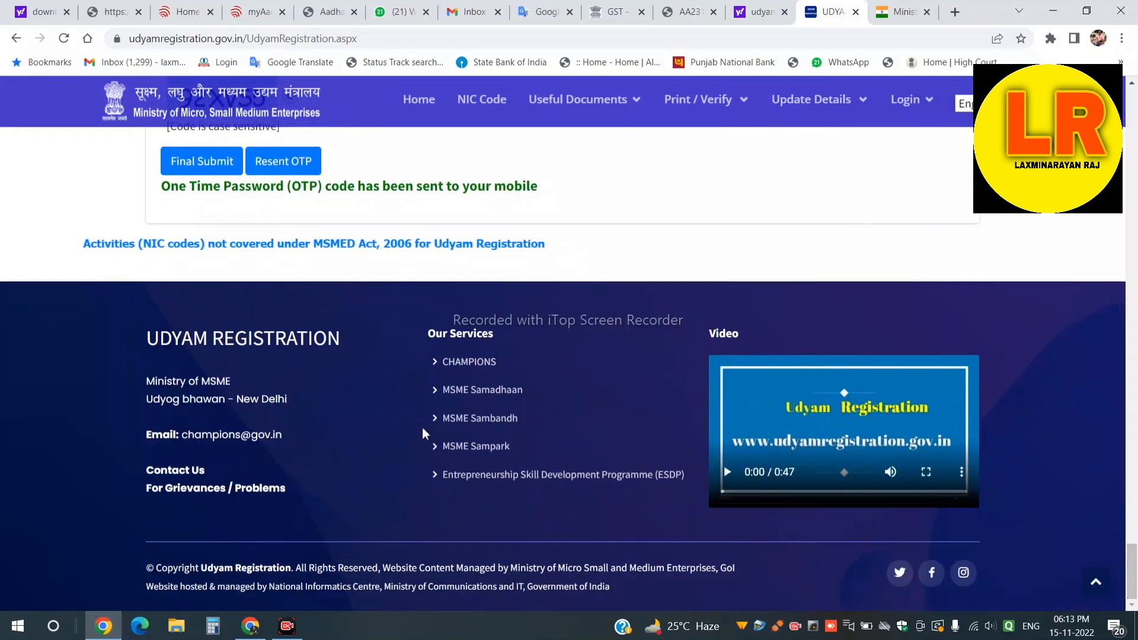
# - Final-submit the registration, confirm it, and dismiss the success message
pyautogui.click(213, 161)
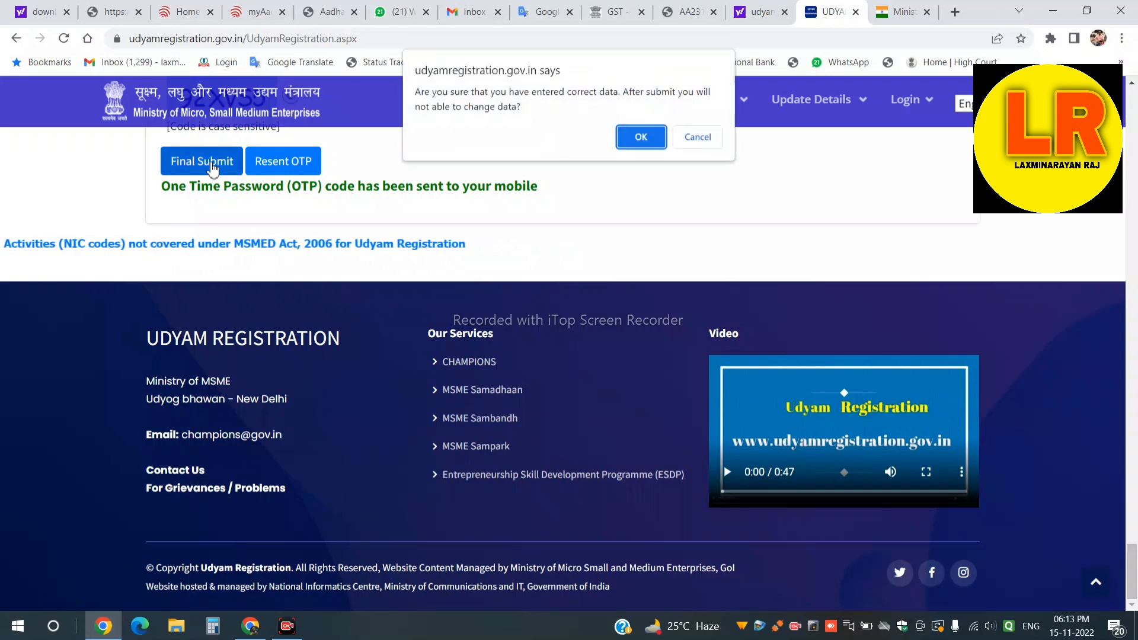
pyautogui.click(639, 145)
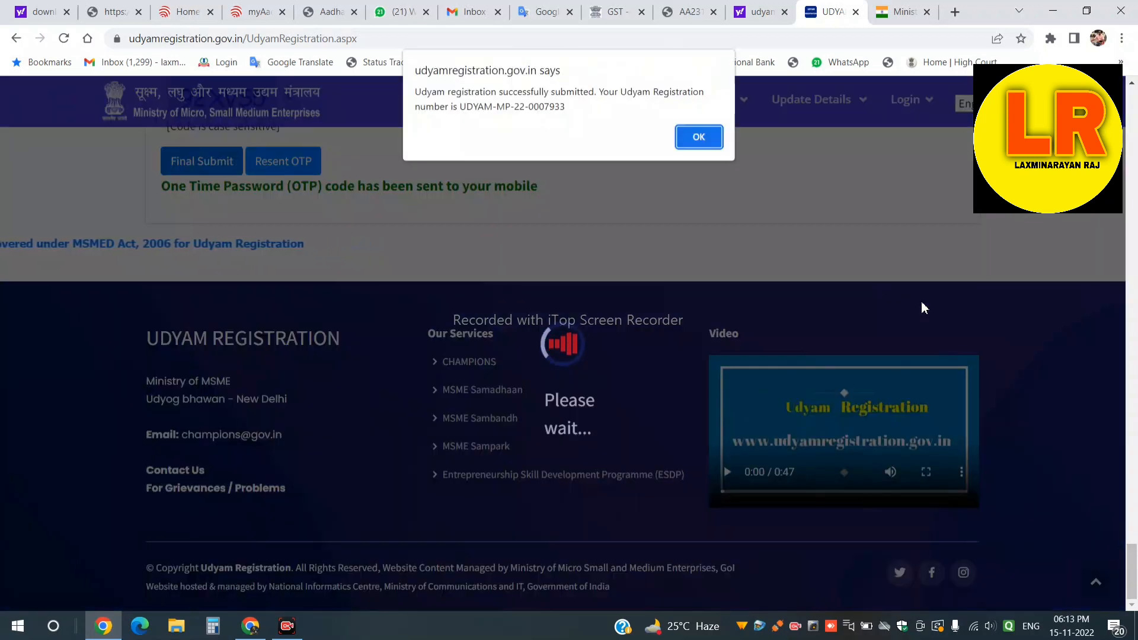
pyautogui.click(703, 135)
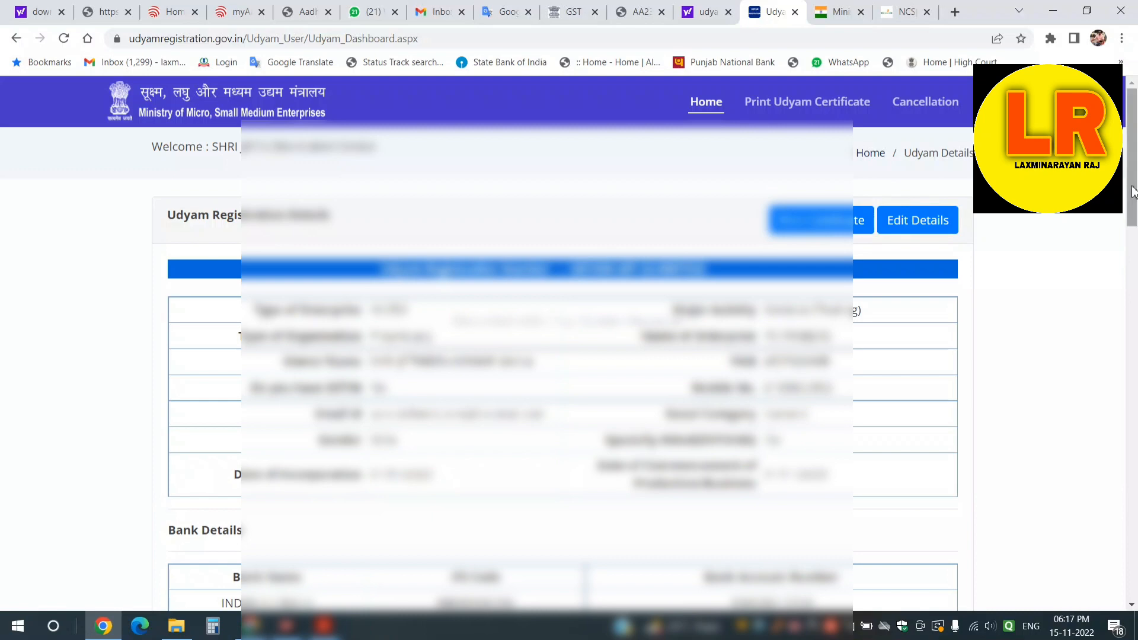
# - Open the registration certificate via Print Certificate on the Udyam dashboard
pyautogui.moveTo(1136, 207); pyautogui.dragTo(1137, 122)
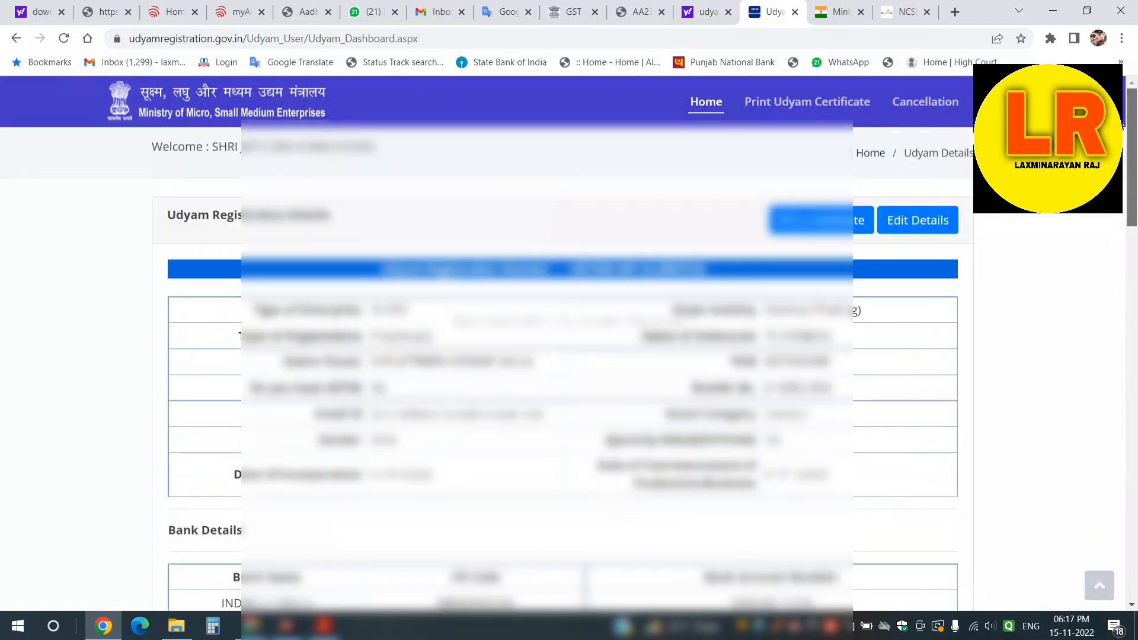
pyautogui.click(827, 225)
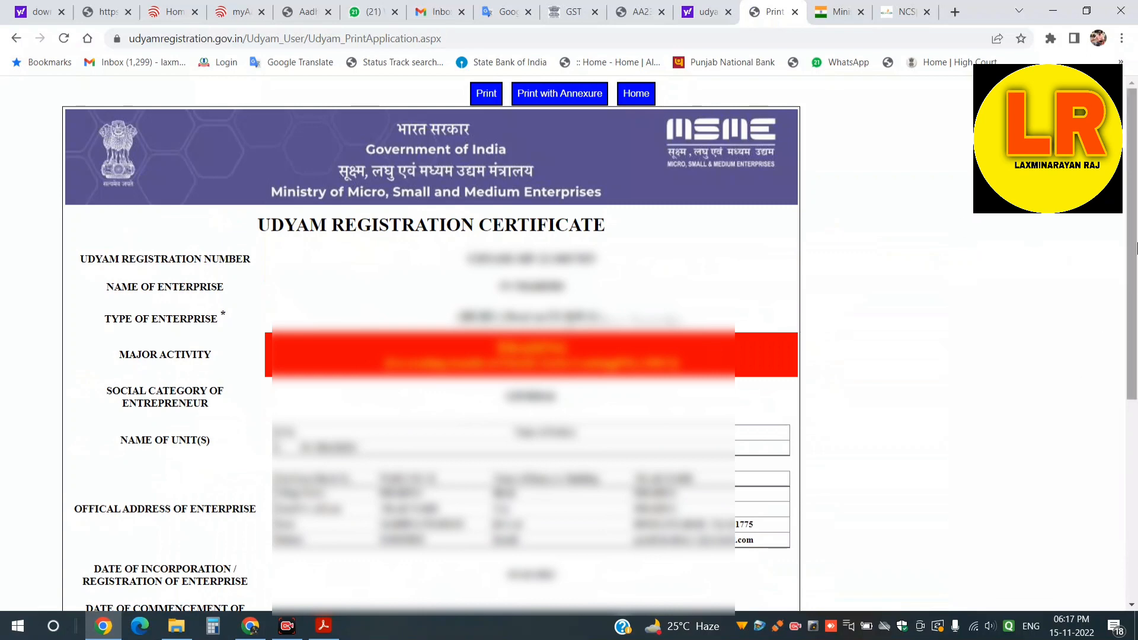
# - Print the two-page certificate with Save as PDF as the destination and save it
pyautogui.moveTo(1135, 232); pyautogui.dragTo(1136, 548)
pyautogui.scroll(6, 1124, 444)
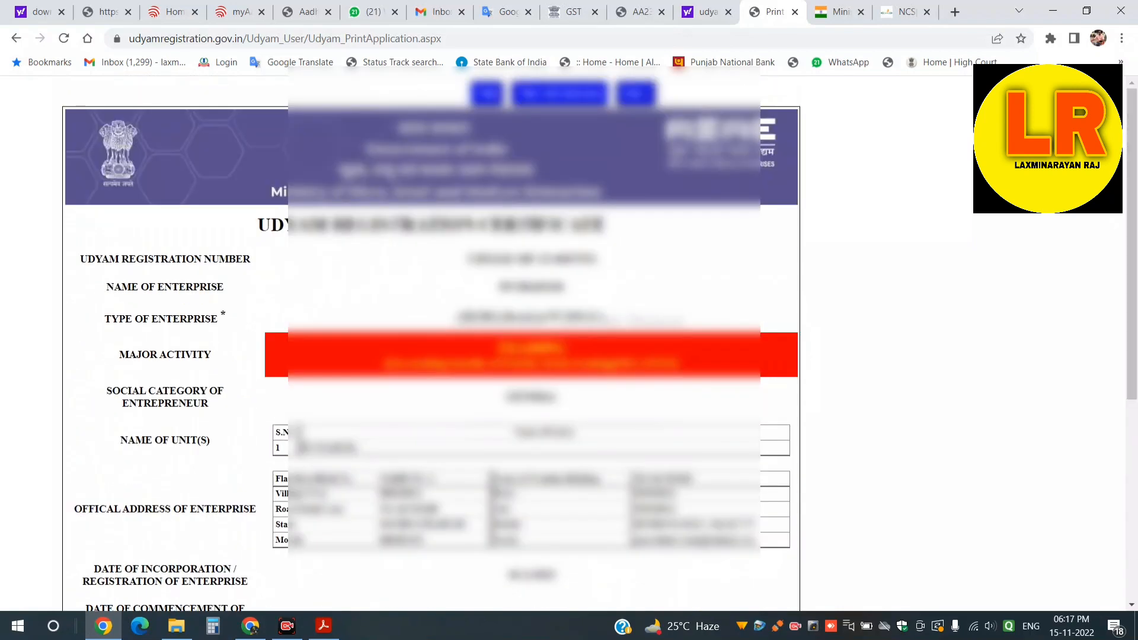
pyautogui.click(487, 94)
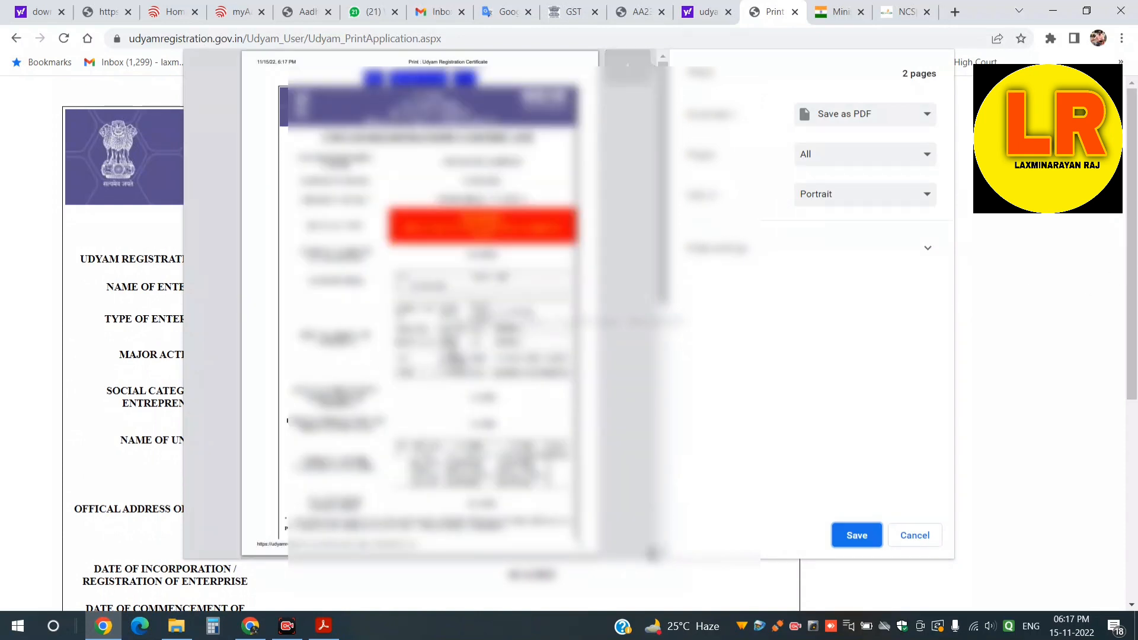
pyautogui.click(663, 554)
pyautogui.scroll(-5, 663, 553)
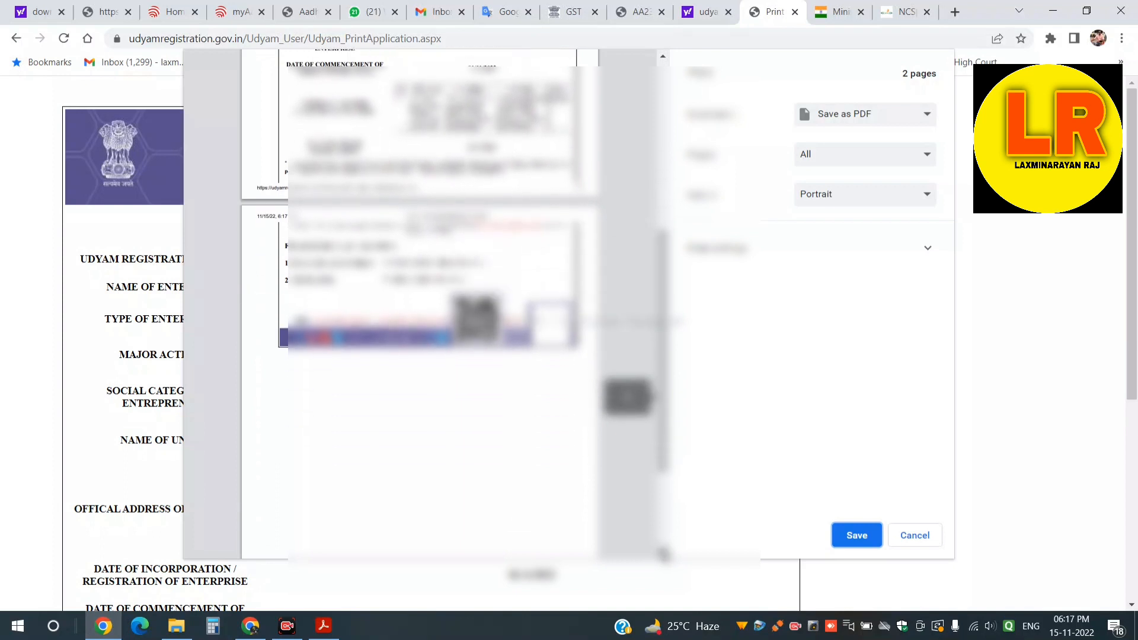
pyautogui.click(861, 537)
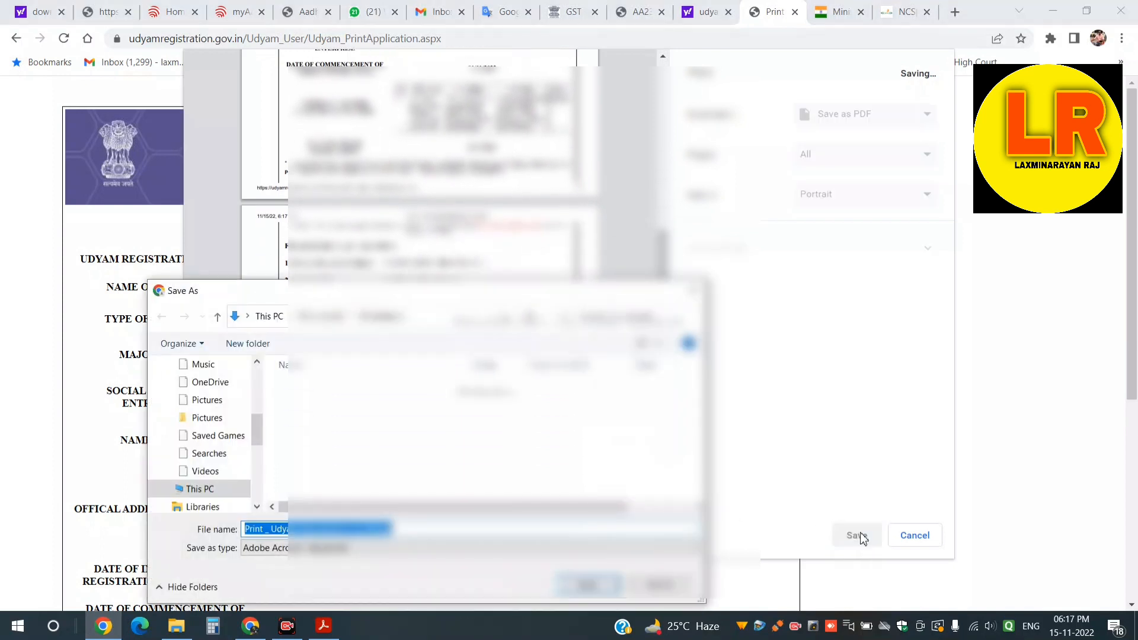